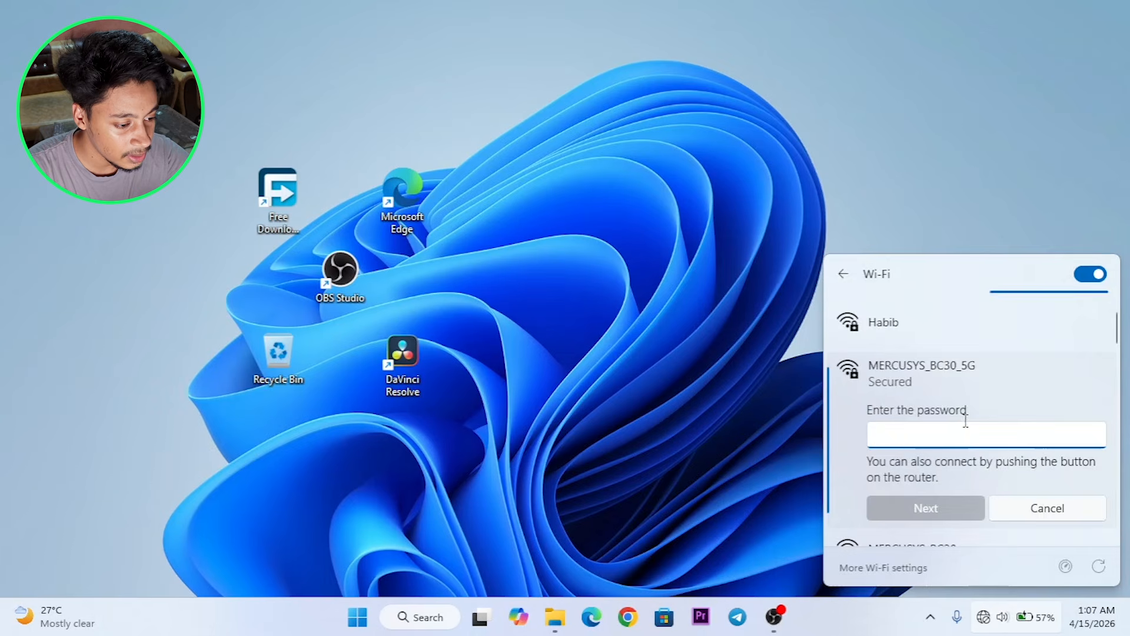
{"action": "scroll", "coordinate": [963, 415], "scroll_direction": "down", "scroll_amount": 2}
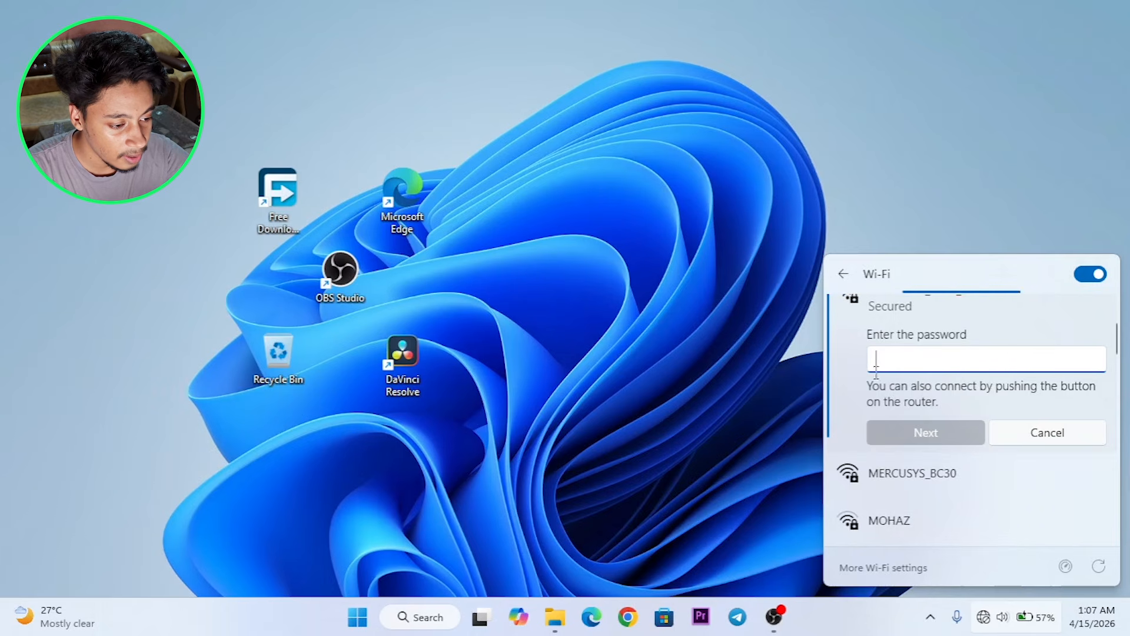
{"action": "scroll", "coordinate": [918, 407], "scroll_direction": "up", "scroll_amount": 2}
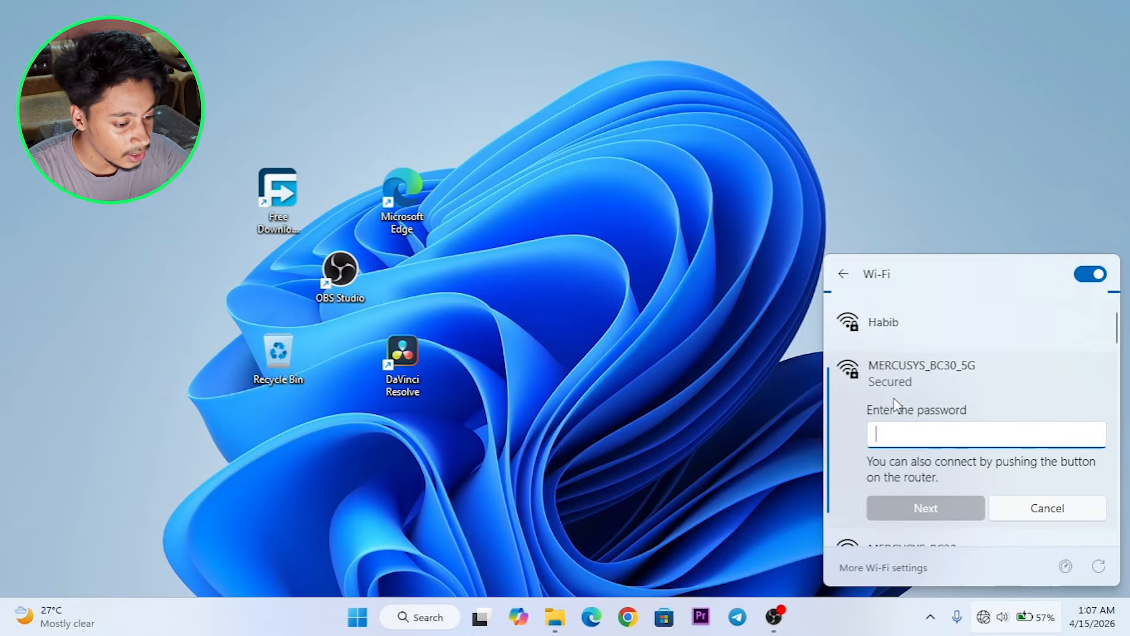
{"action": "left_click", "coordinate": [665, 402]}
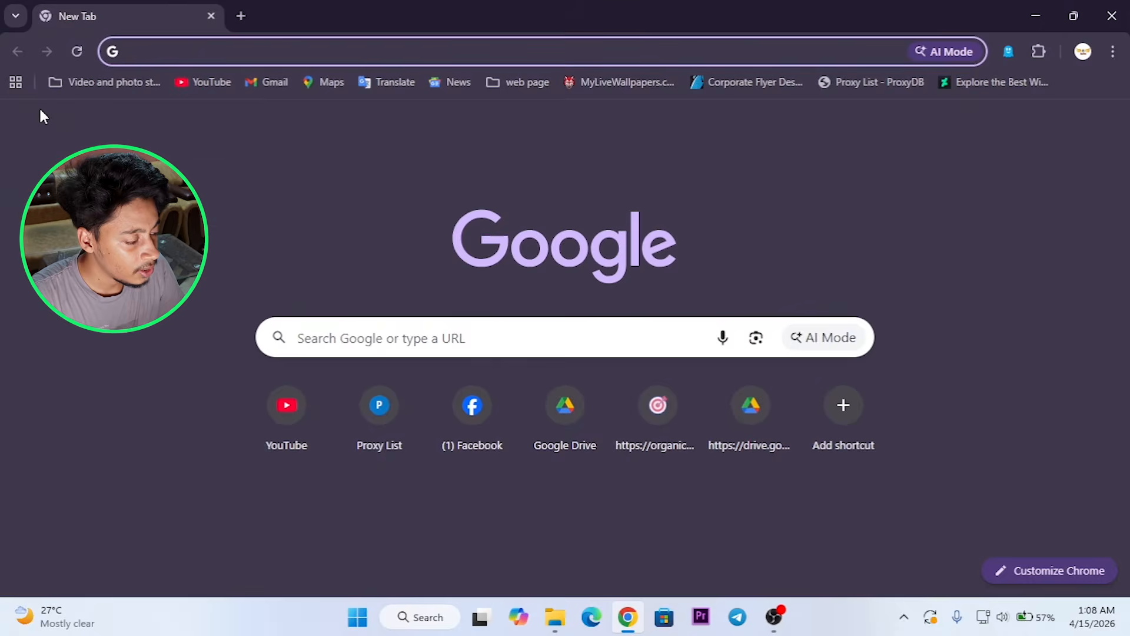
Open the router's administration page at 192.168.1.1 in the browser
{"action": "left_click", "coordinate": [164, 52]}
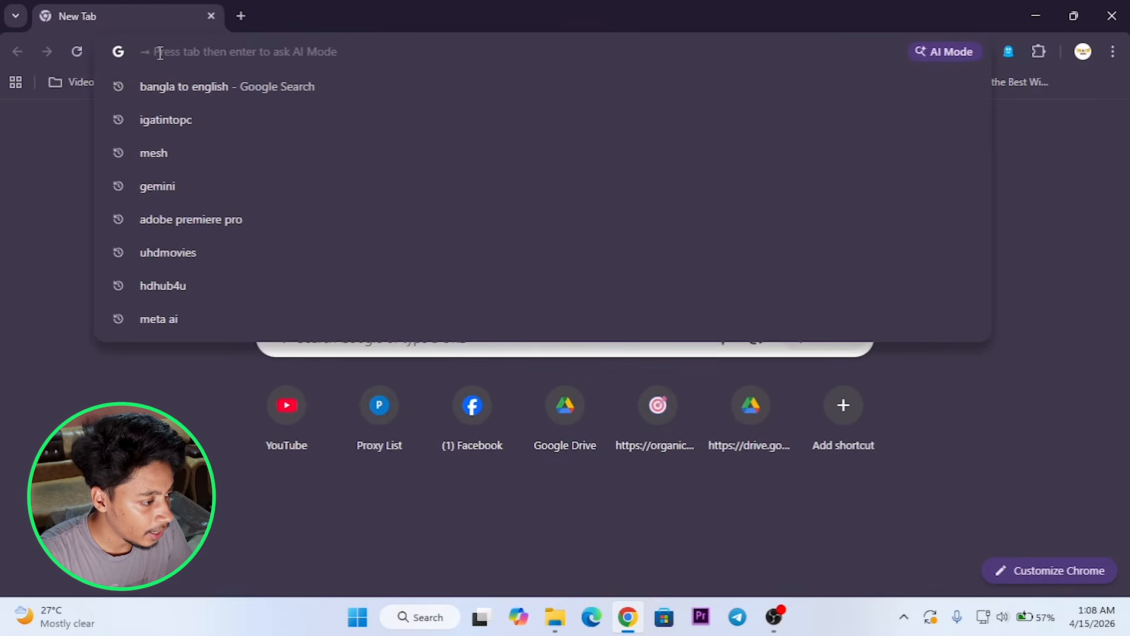
{"action": "type", "text": "192"}
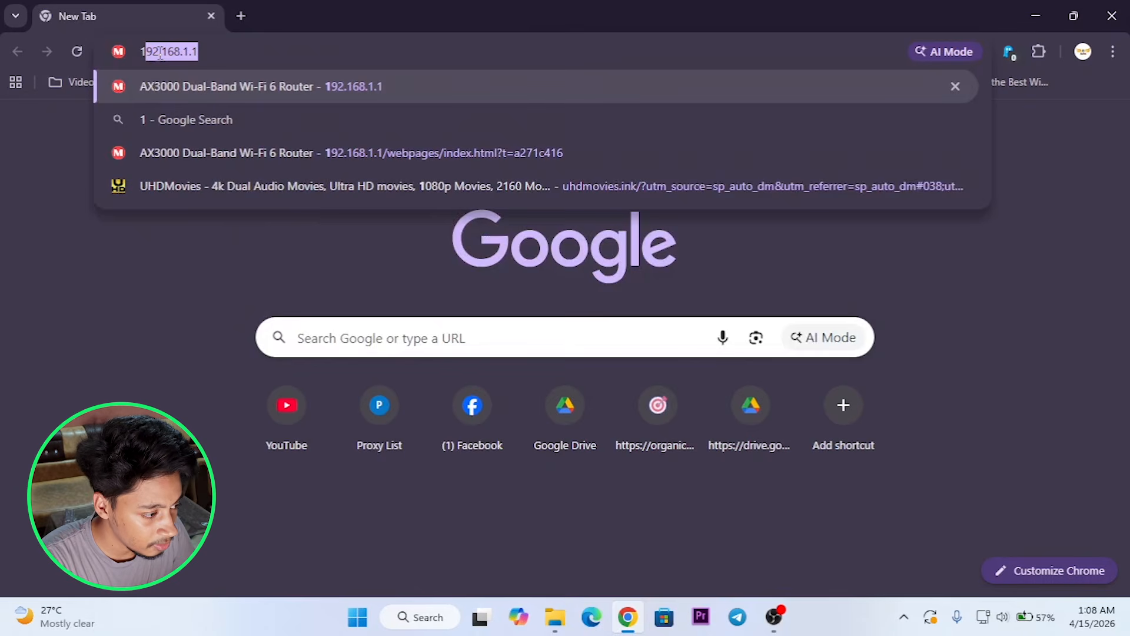
{"action": "type", "text": ".1"}
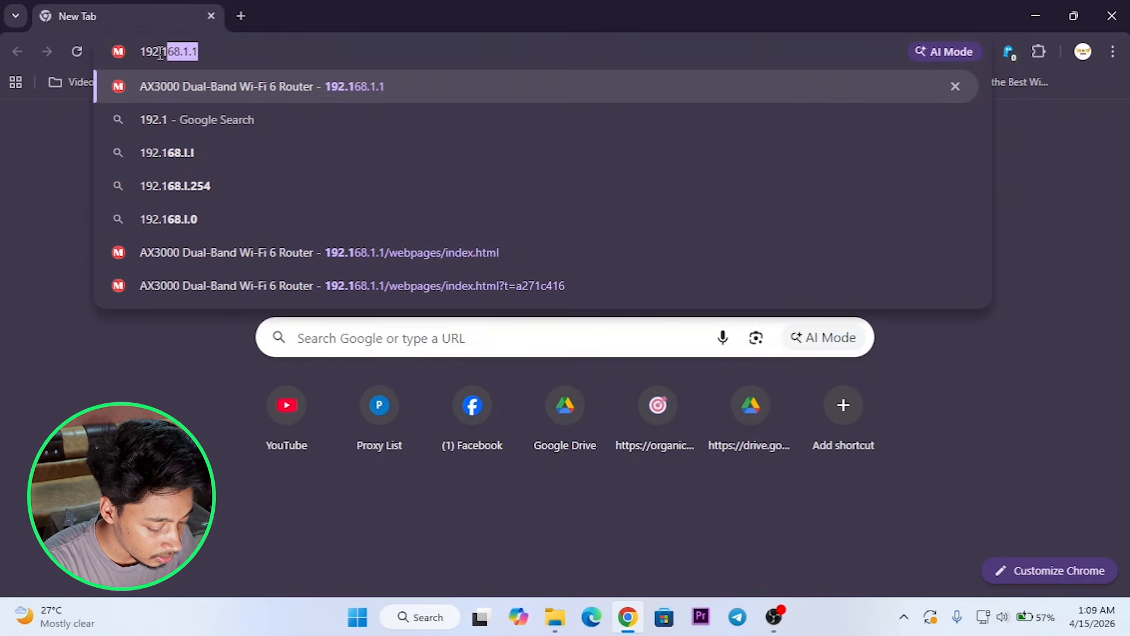
{"action": "type", "text": "68."}
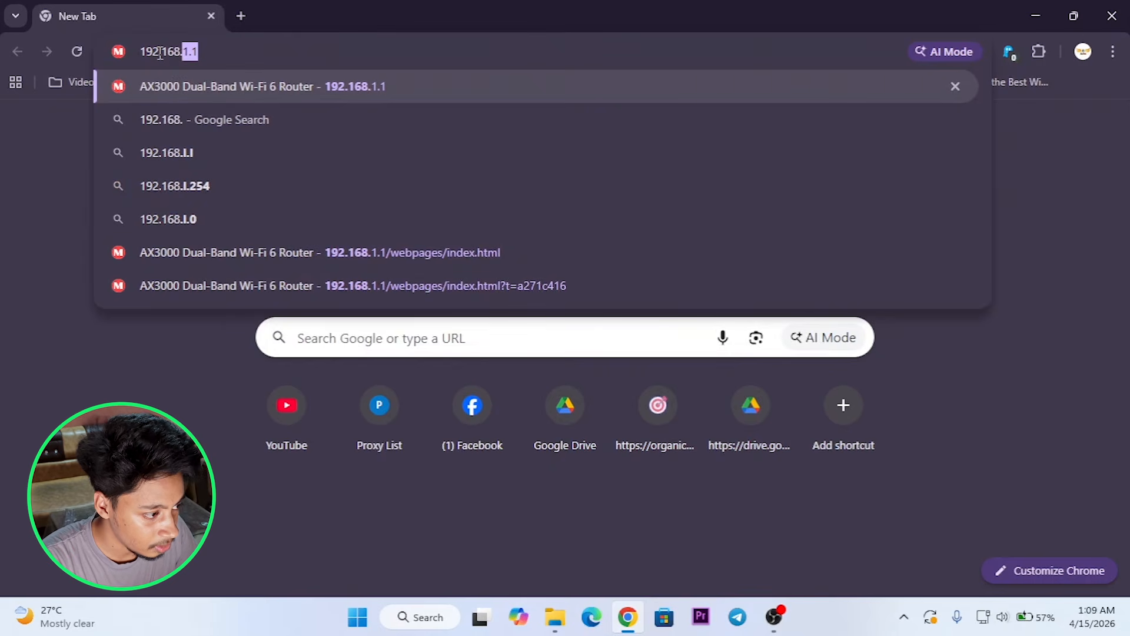
{"action": "type", "text": "1.1"}
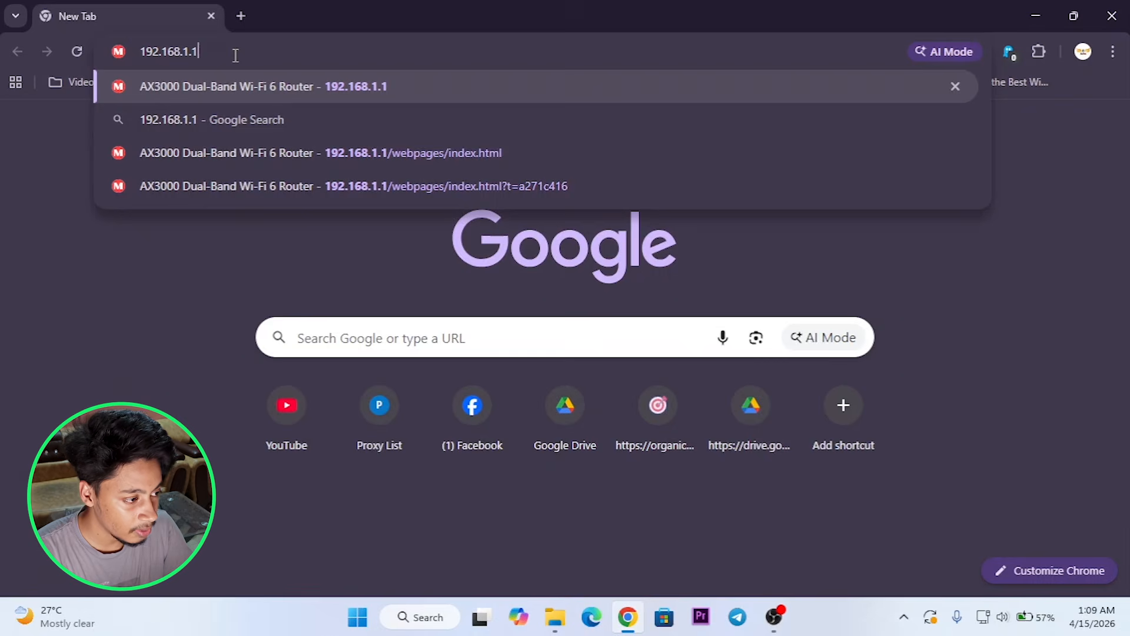
{"action": "key", "text": "Return"}
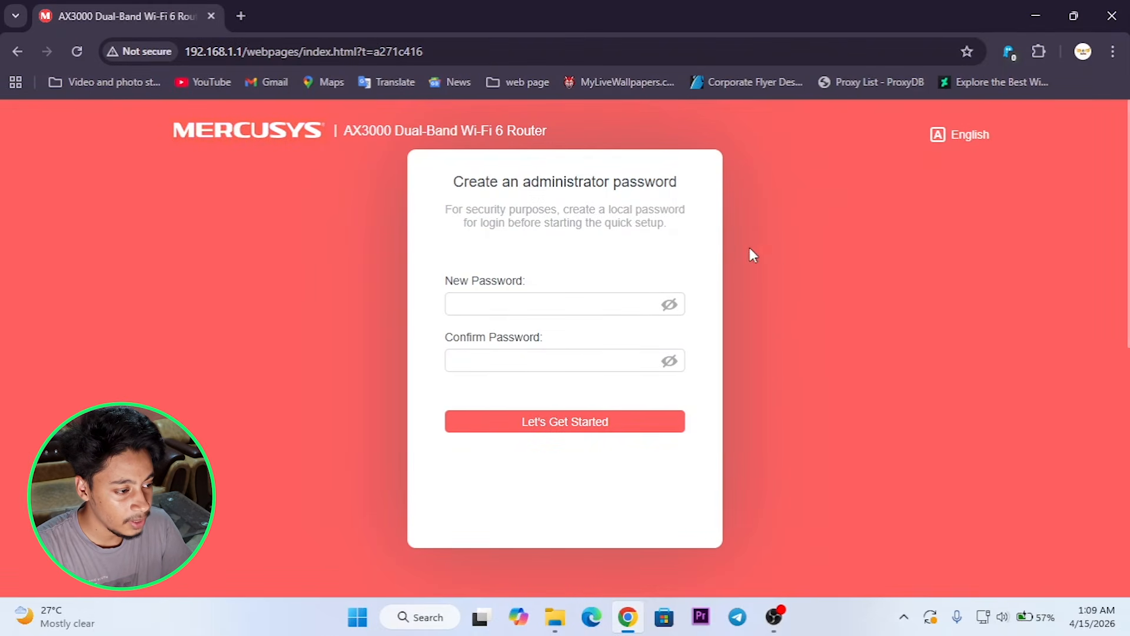
Create and confirm the router's new administrator password, and start the quick setup
{"action": "left_click", "coordinate": [597, 306]}
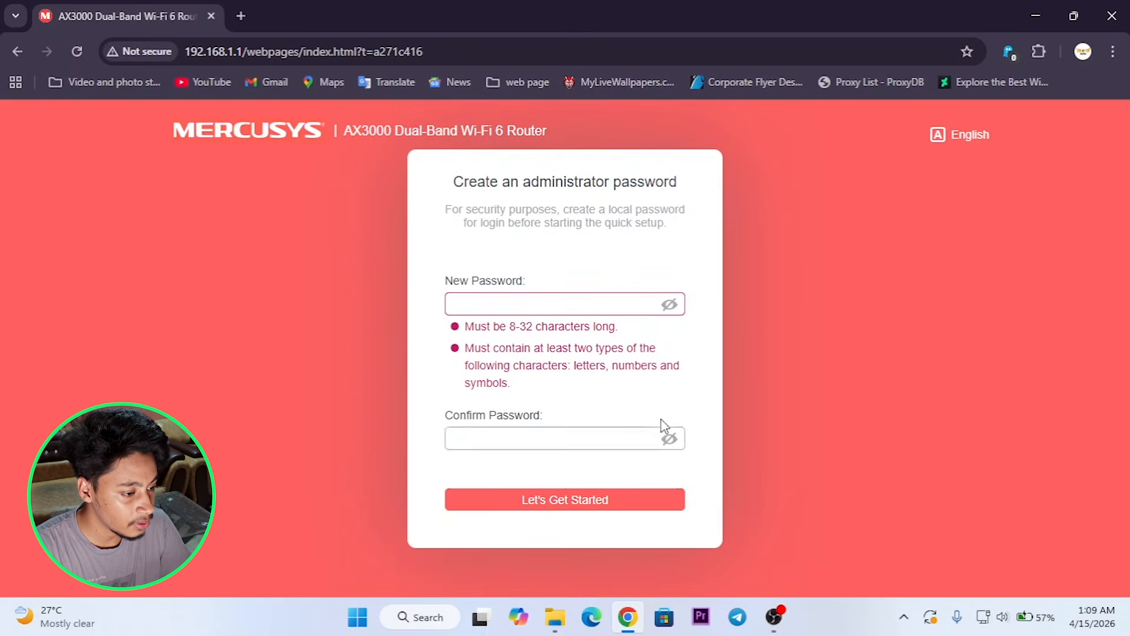
{"action": "left_click", "coordinate": [521, 300]}
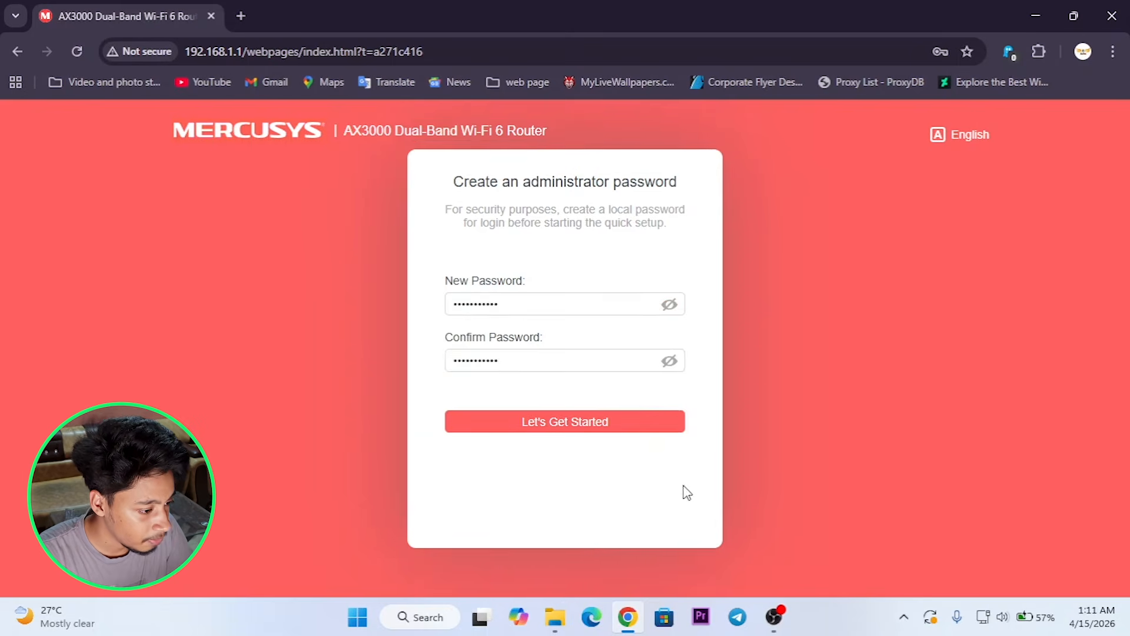
{"action": "left_click", "coordinate": [574, 426]}
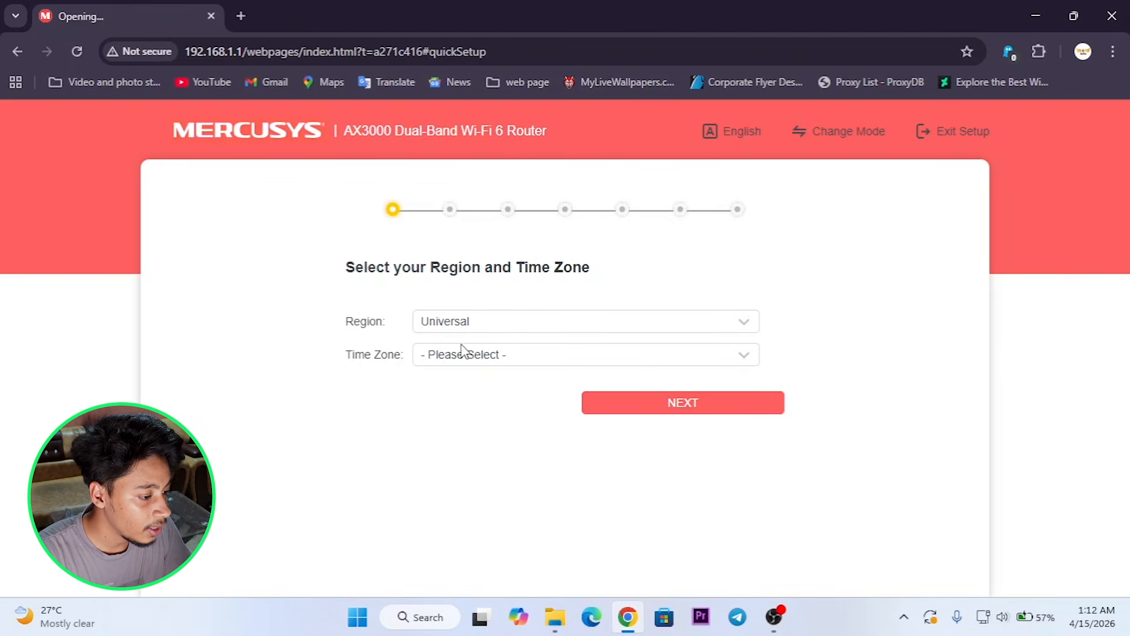
Keep the region as Universal, choose the local time zone and continue to the connection type
{"action": "left_click", "coordinate": [467, 324]}
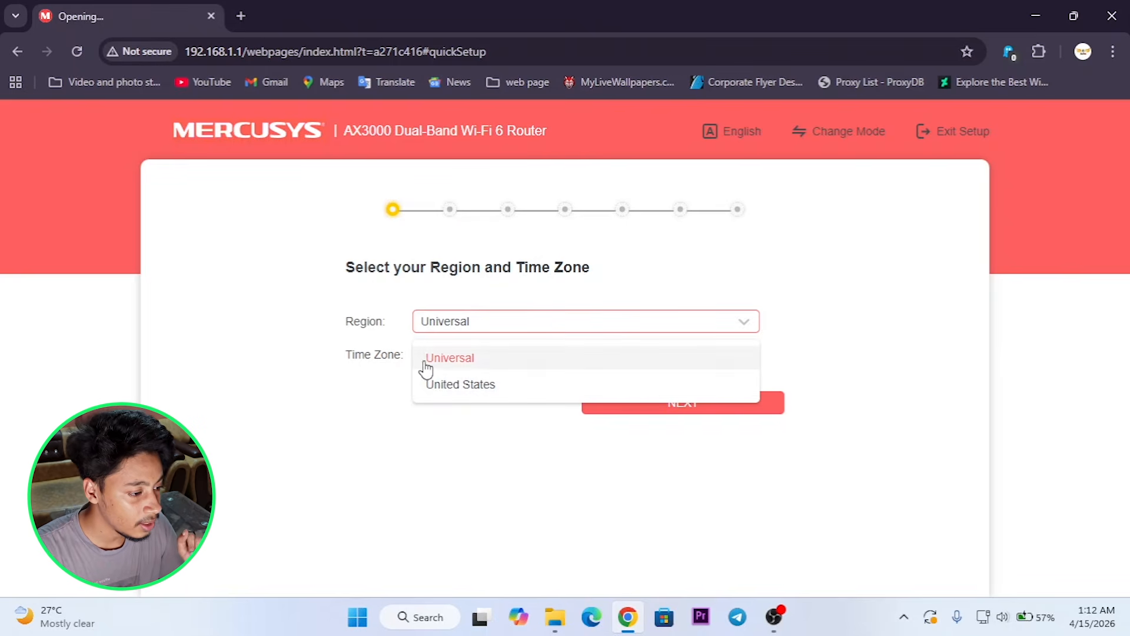
{"action": "left_click", "coordinate": [356, 396]}
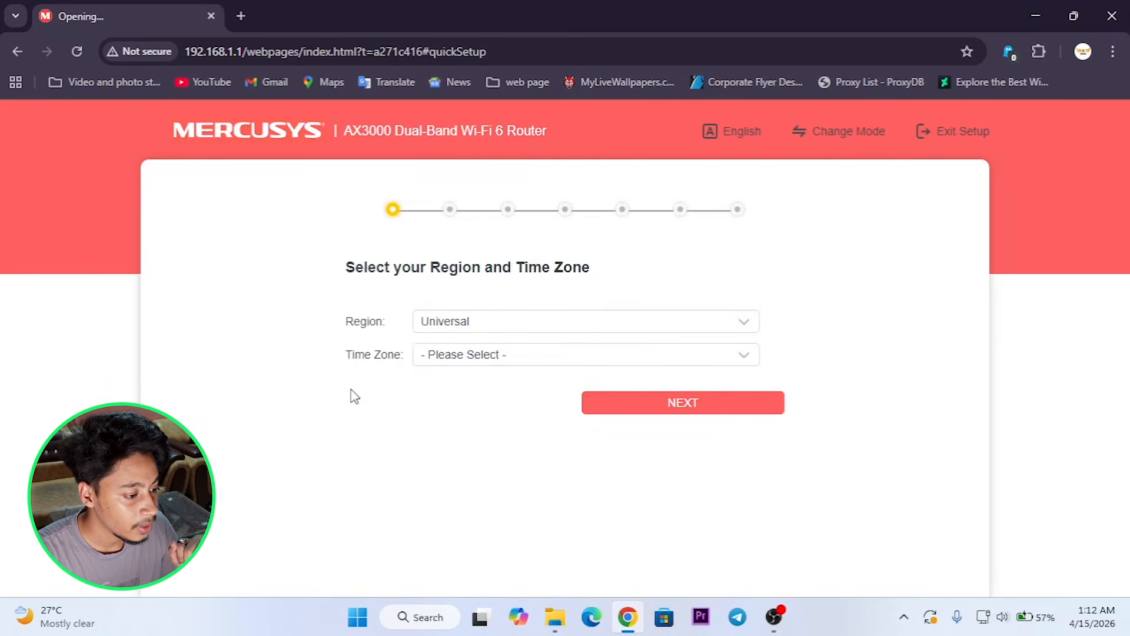
{"action": "left_click", "coordinate": [444, 364]}
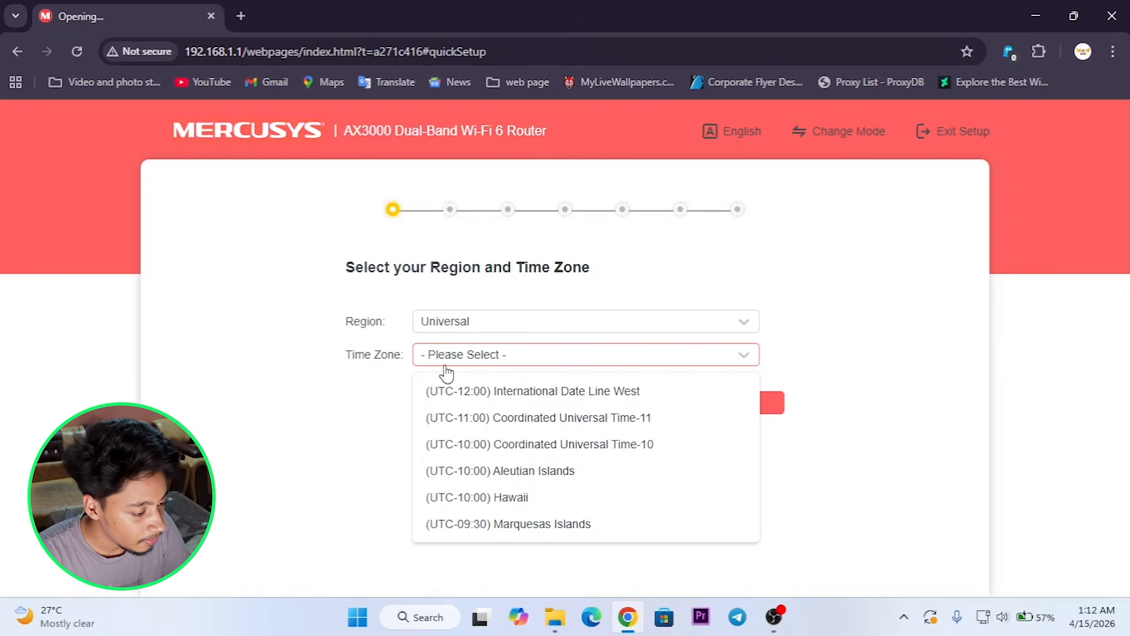
{"action": "scroll", "coordinate": [501, 460], "scroll_direction": "down", "scroll_amount": 4}
{"action": "scroll", "coordinate": [501, 460], "scroll_direction": "down", "scroll_amount": 3}
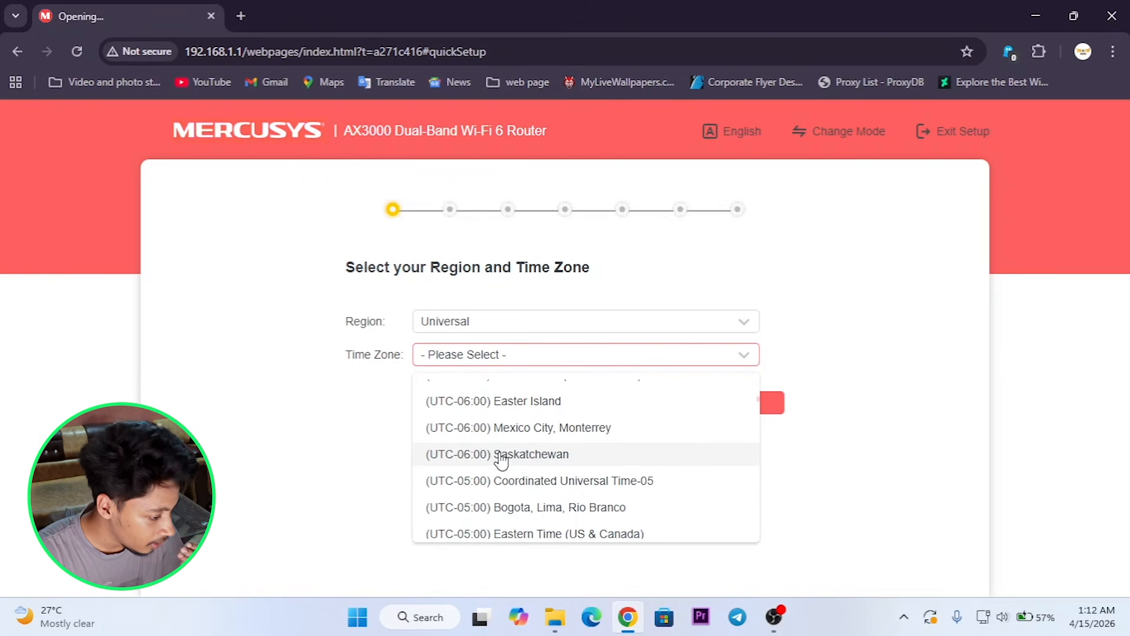
{"action": "scroll", "coordinate": [530, 458], "scroll_direction": "down", "scroll_amount": 6}
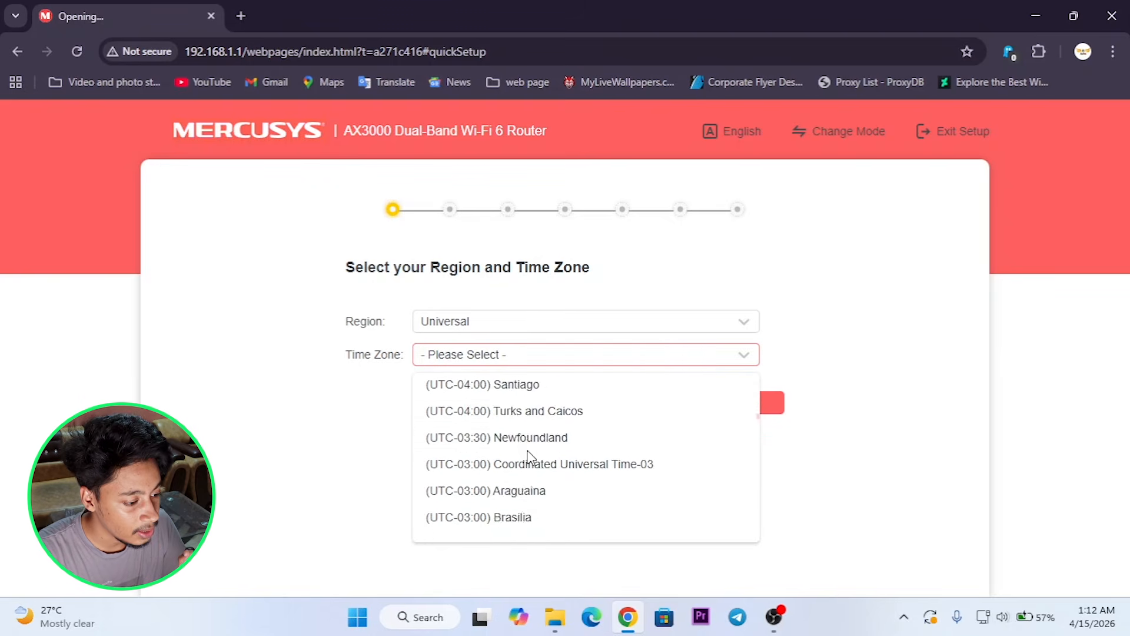
{"action": "scroll", "coordinate": [577, 447], "scroll_direction": "down", "scroll_amount": 15}
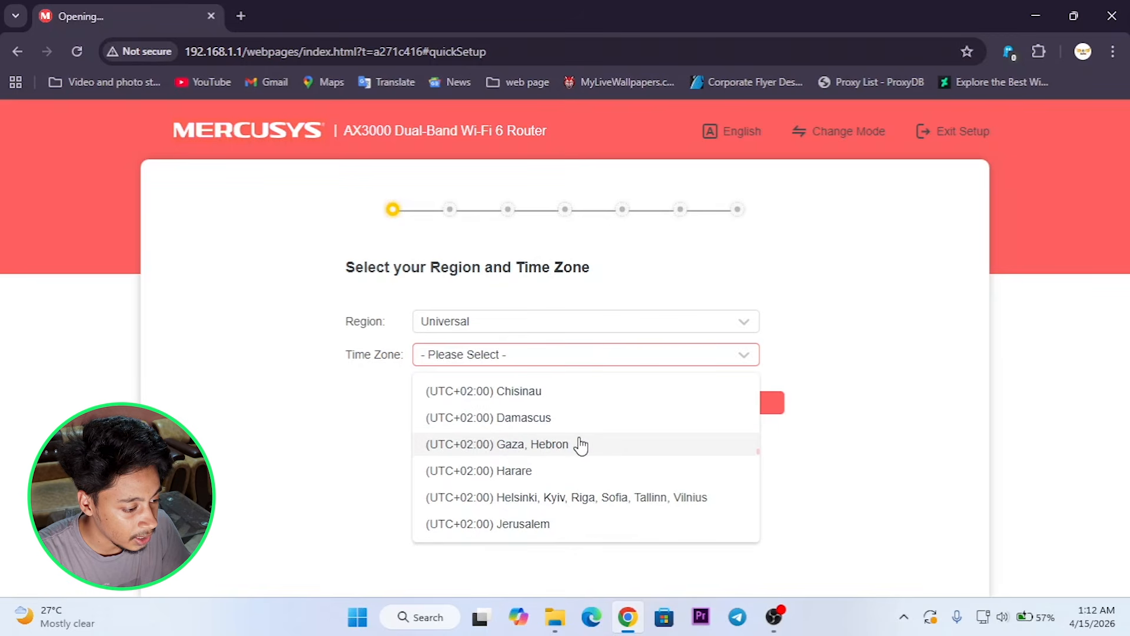
{"action": "scroll", "coordinate": [581, 448], "scroll_direction": "down", "scroll_amount": 2}
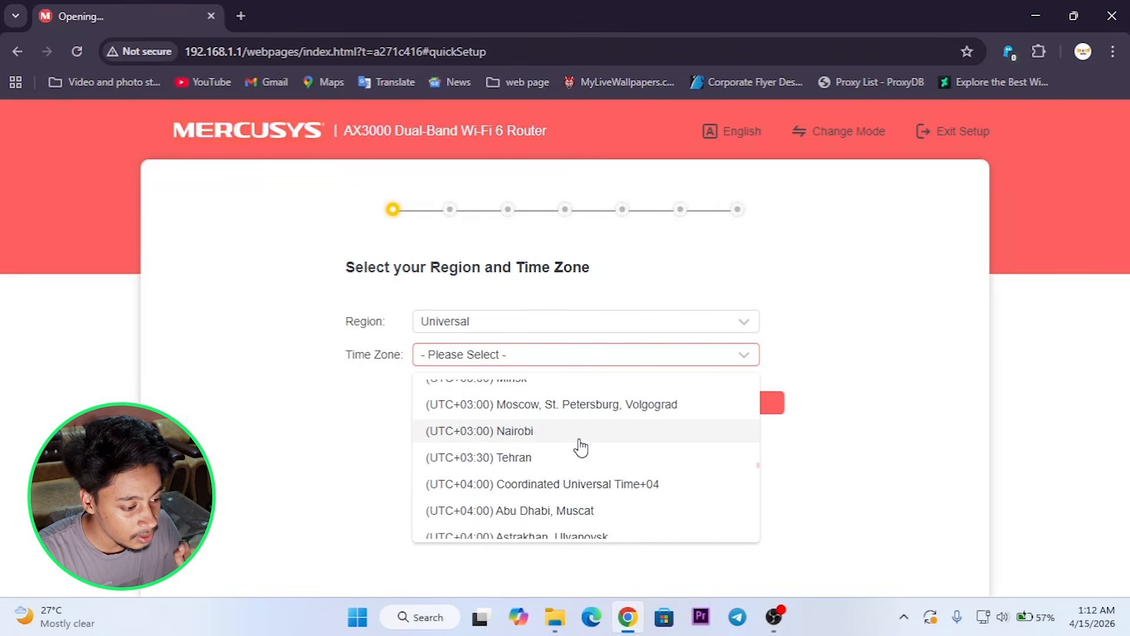
{"action": "scroll", "coordinate": [581, 447], "scroll_direction": "down", "scroll_amount": 2}
{"action": "scroll", "coordinate": [581, 447], "scroll_direction": "down", "scroll_amount": 8}
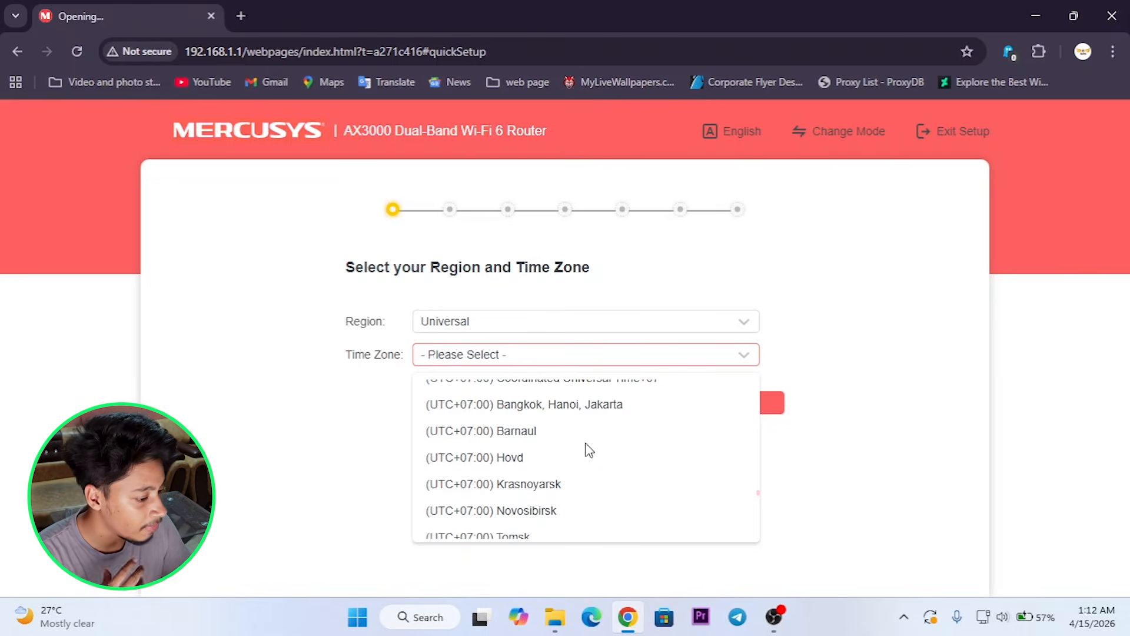
{"action": "scroll", "coordinate": [594, 446], "scroll_direction": "down", "scroll_amount": 3}
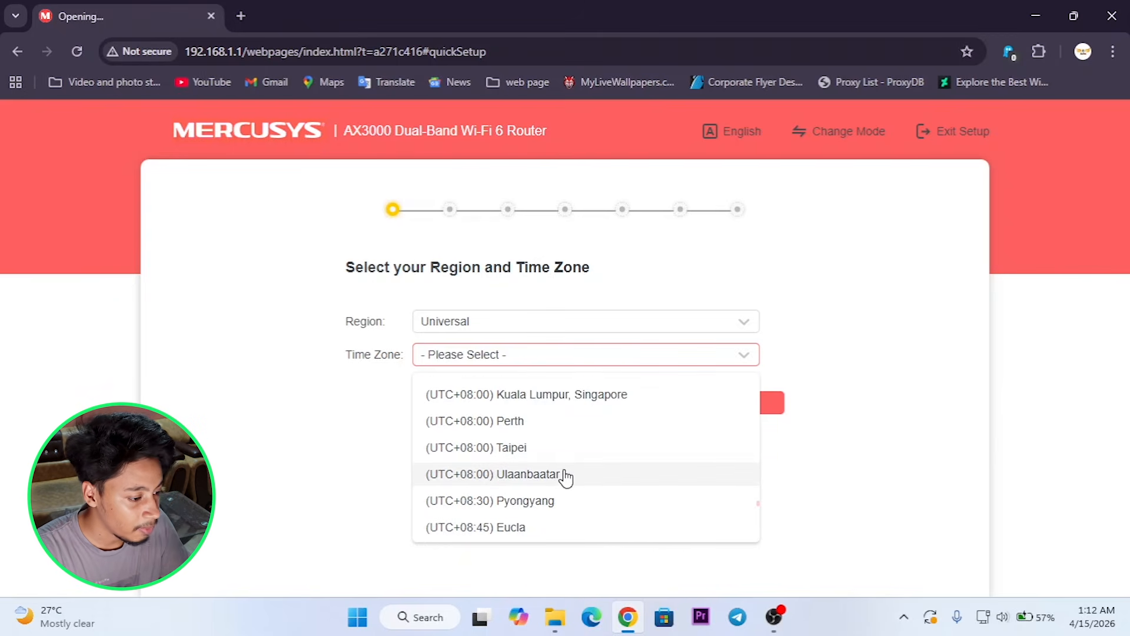
{"action": "scroll", "coordinate": [574, 476], "scroll_direction": "down", "scroll_amount": 5}
{"action": "scroll", "coordinate": [579, 476], "scroll_direction": "down", "scroll_amount": 6}
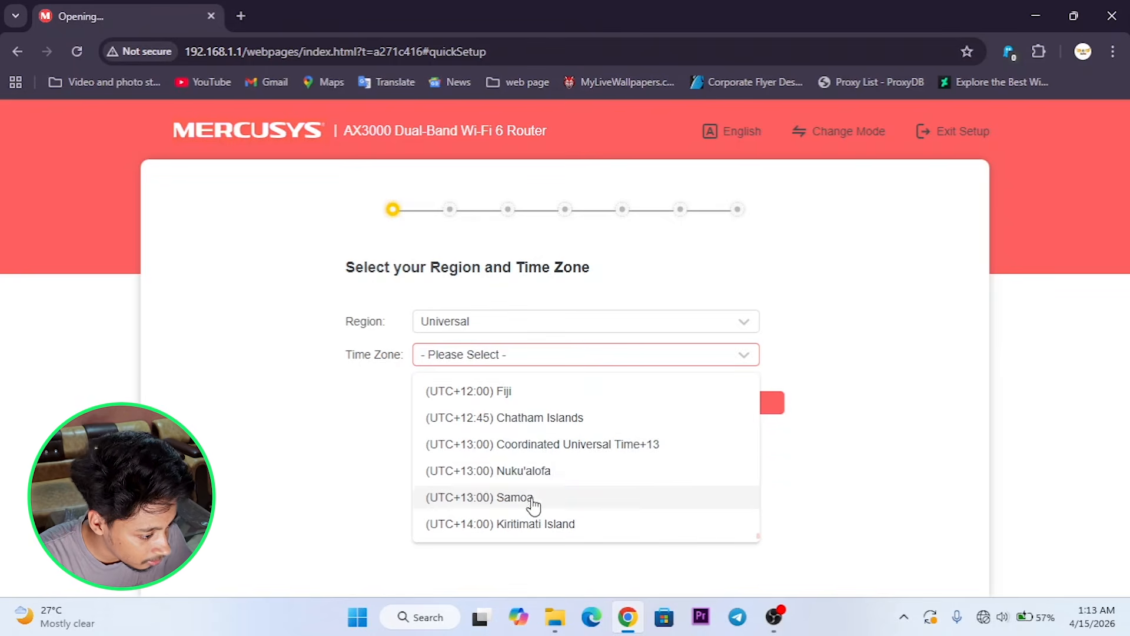
{"action": "scroll", "coordinate": [533, 506], "scroll_direction": "up", "scroll_amount": 3}
{"action": "scroll", "coordinate": [536, 517], "scroll_direction": "up", "scroll_amount": 3}
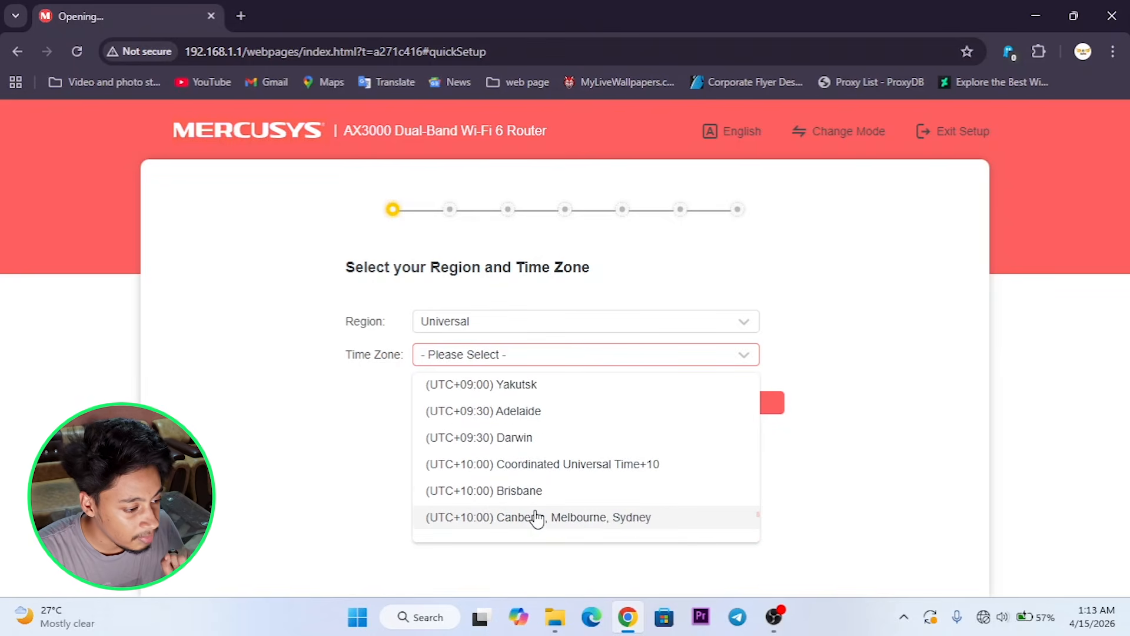
{"action": "scroll", "coordinate": [536, 517], "scroll_direction": "up", "scroll_amount": 3}
{"action": "left_click", "coordinate": [546, 505]}
{"action": "left_click", "coordinate": [661, 409]}
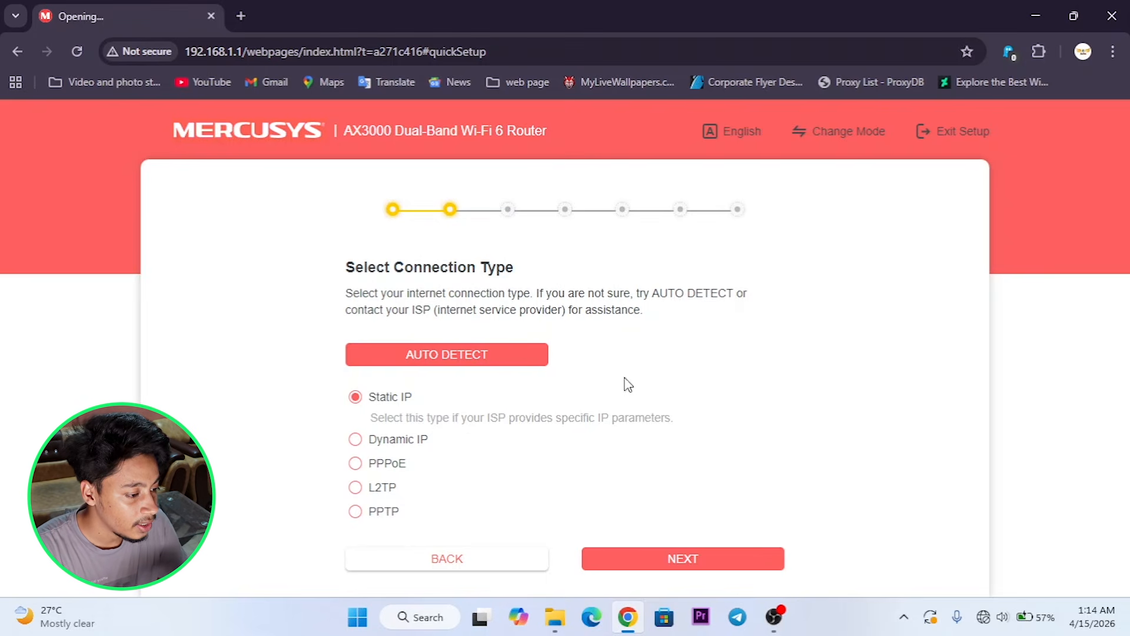
Auto-detect the internet connection type and submit the PPPoE username and password provided by the ISP
{"action": "left_click", "coordinate": [429, 361]}
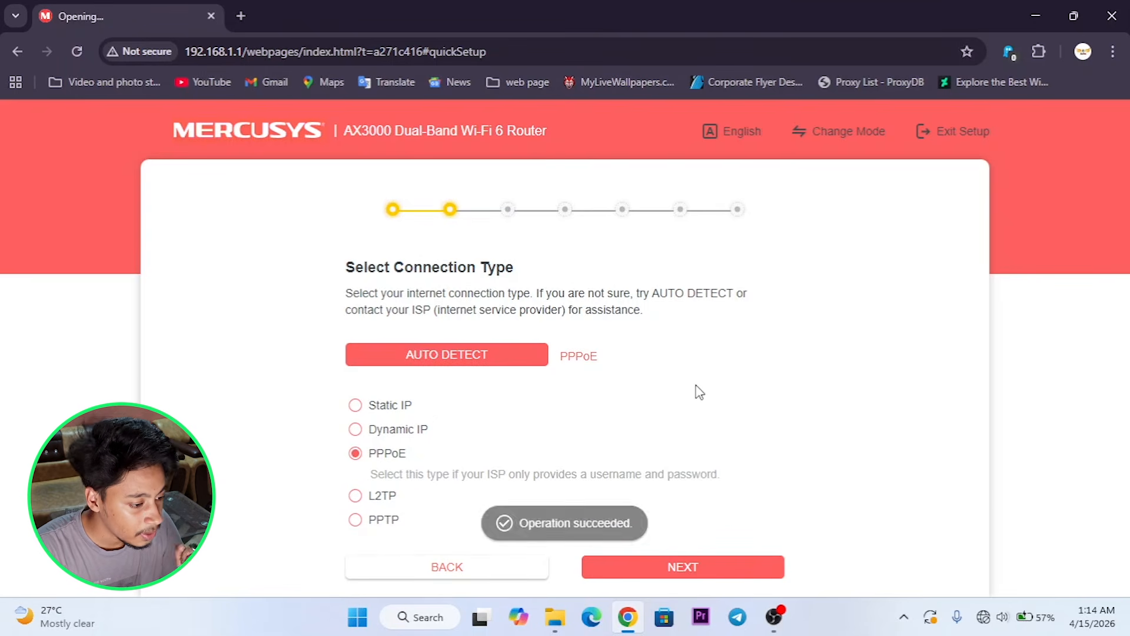
{"action": "left_click", "coordinate": [596, 492]}
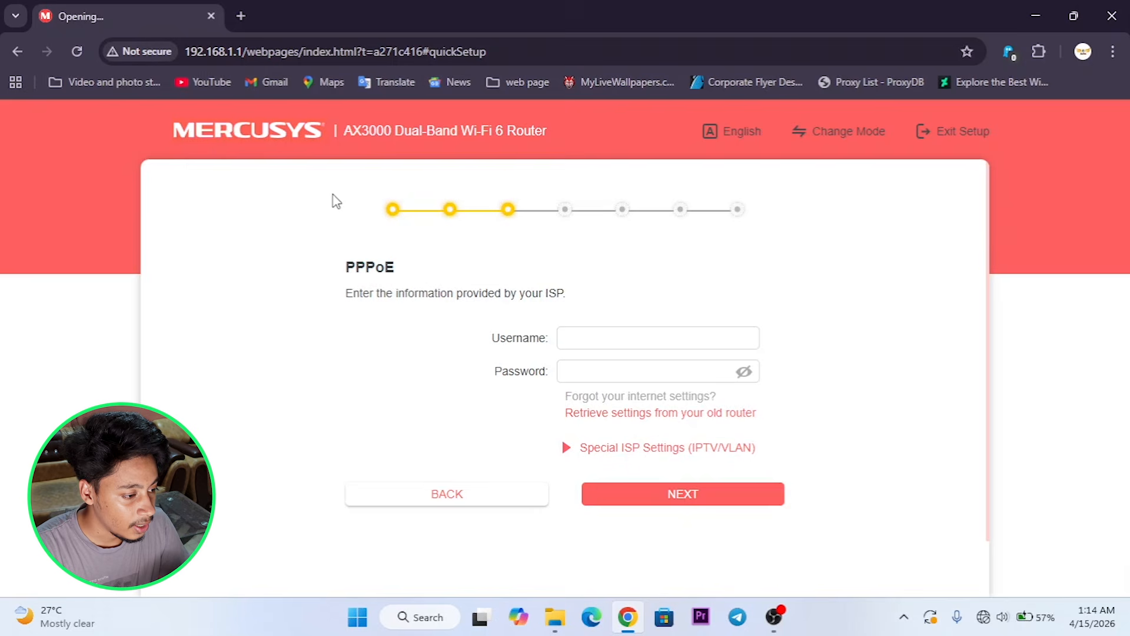
{"action": "left_click", "coordinate": [601, 344]}
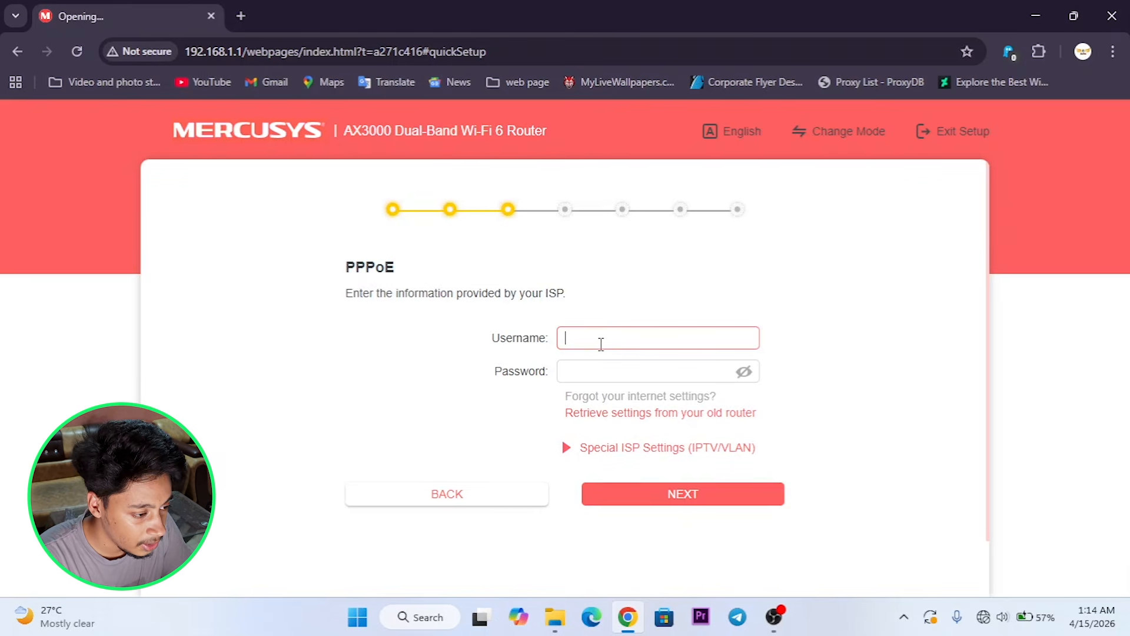
{"action": "key", "text": "Caps_Lock"}
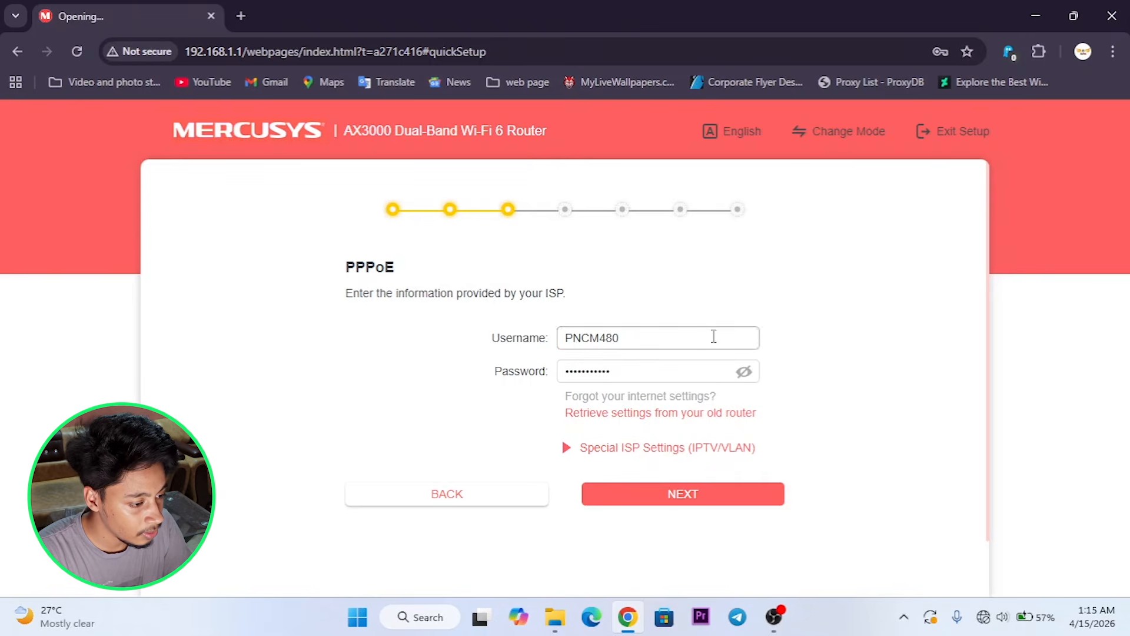
{"action": "left_click", "coordinate": [734, 496]}
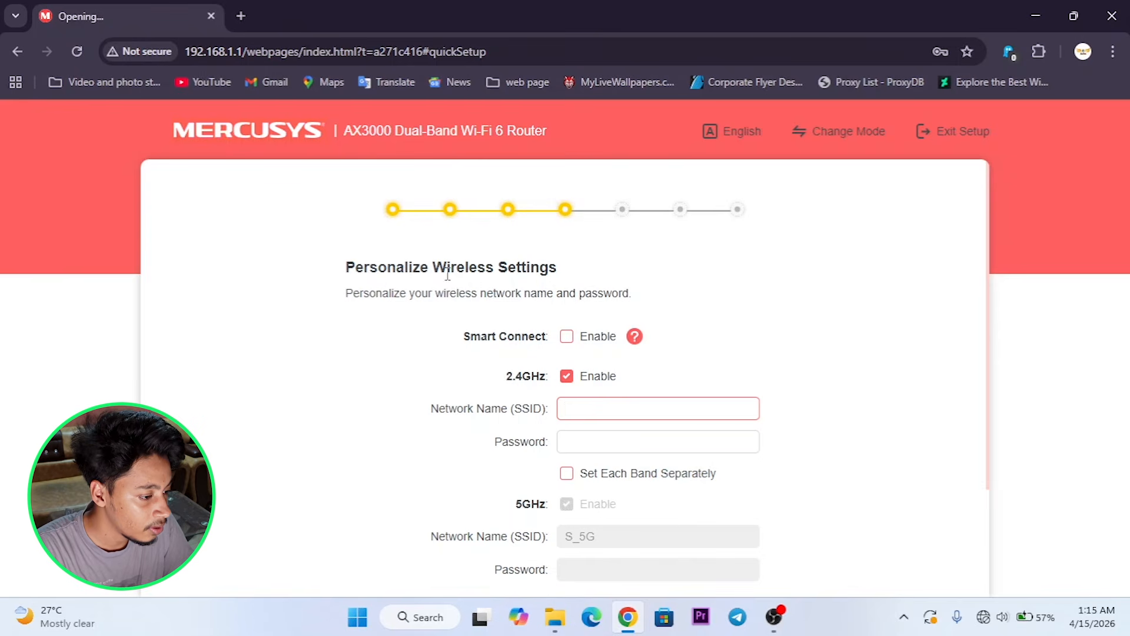
Set the 2.4 GHz network name to the owner's first name, capitalizing only the initial letter
{"action": "scroll", "coordinate": [765, 306], "scroll_direction": "down", "scroll_amount": 2}
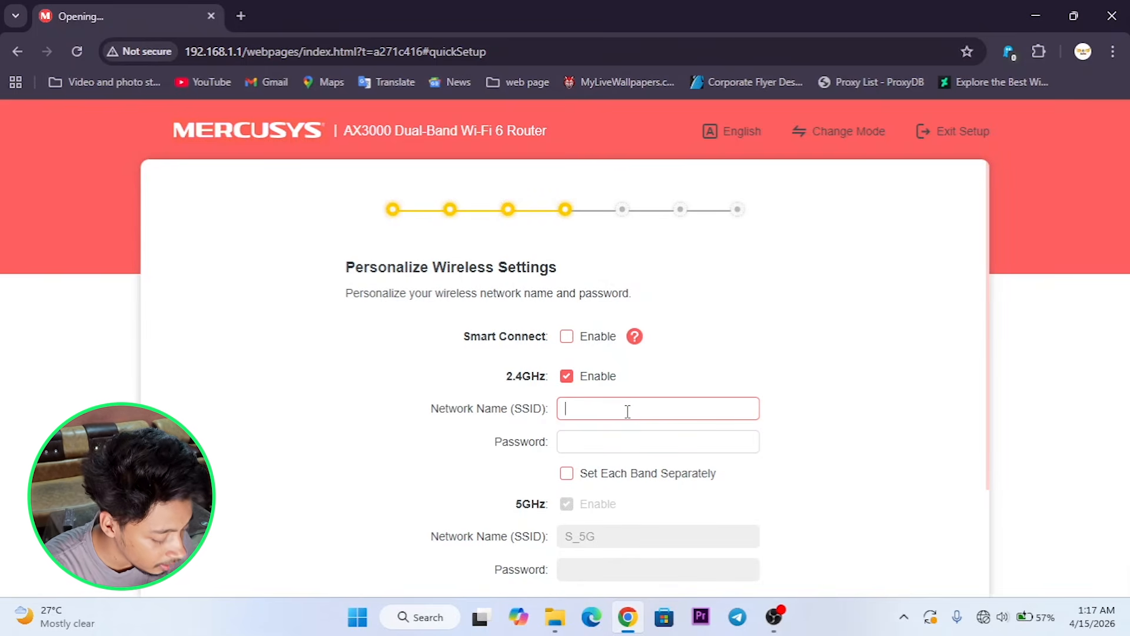
{"action": "type", "text": "RAFW"}
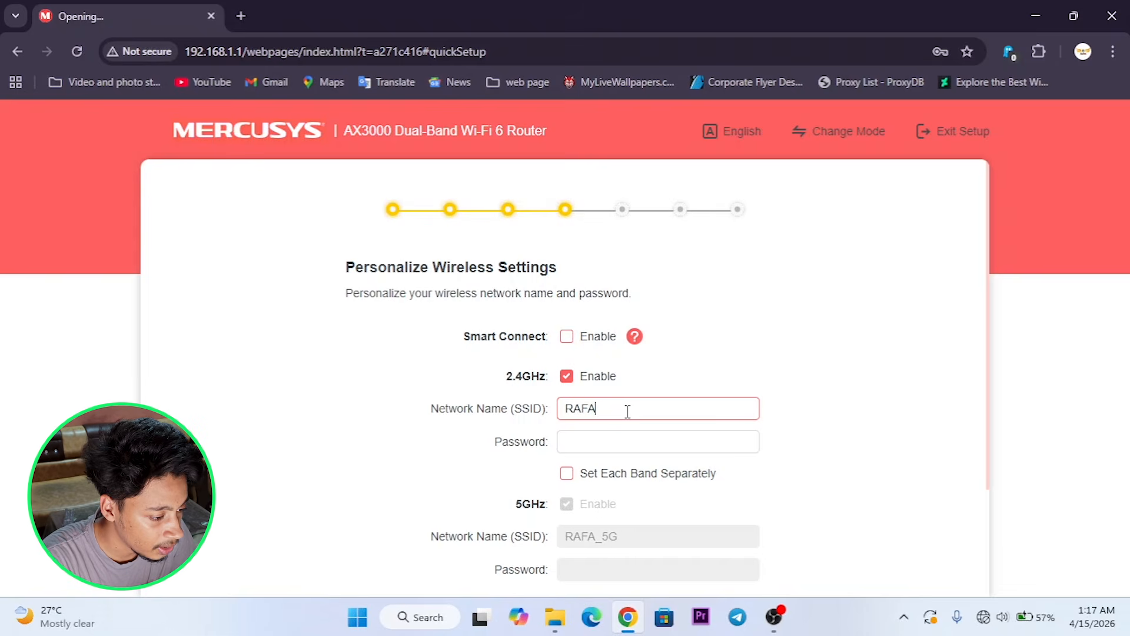
{"action": "key", "text": "BackSpace"}
{"action": "key", "text": "BackSpace"}
{"action": "key", "text": "BackSpace"}
{"action": "type", "text": "afat"}
Try configuring each Wi-Fi band separately and clear the 5 GHz network name
{"action": "scroll", "coordinate": [853, 387], "scroll_direction": "down", "scroll_amount": 2}
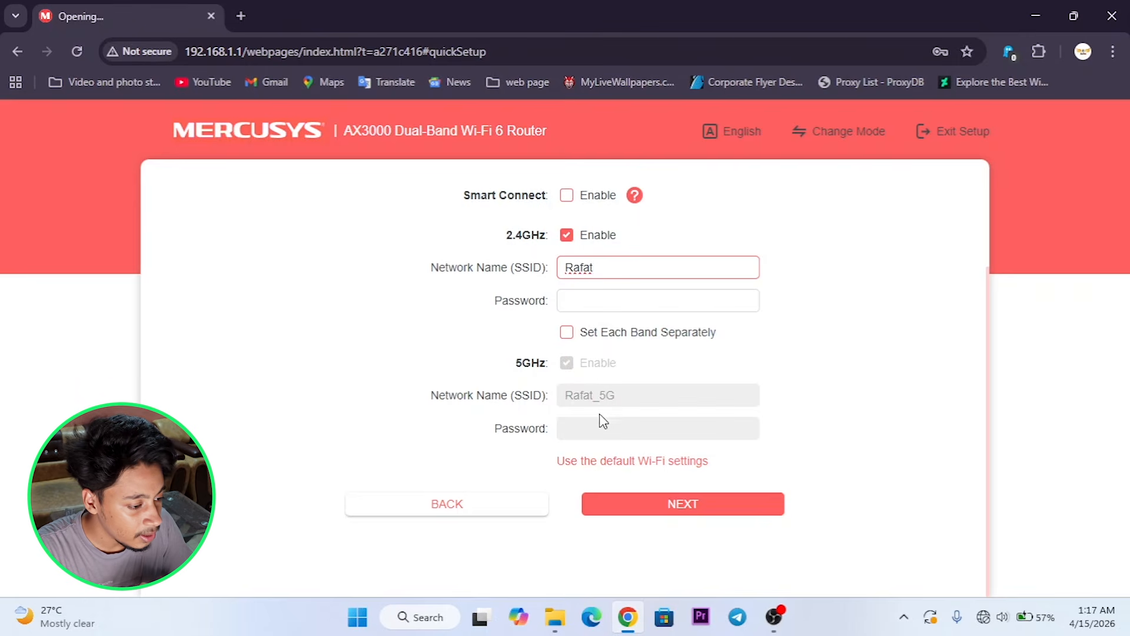
{"action": "left_click", "coordinate": [635, 402]}
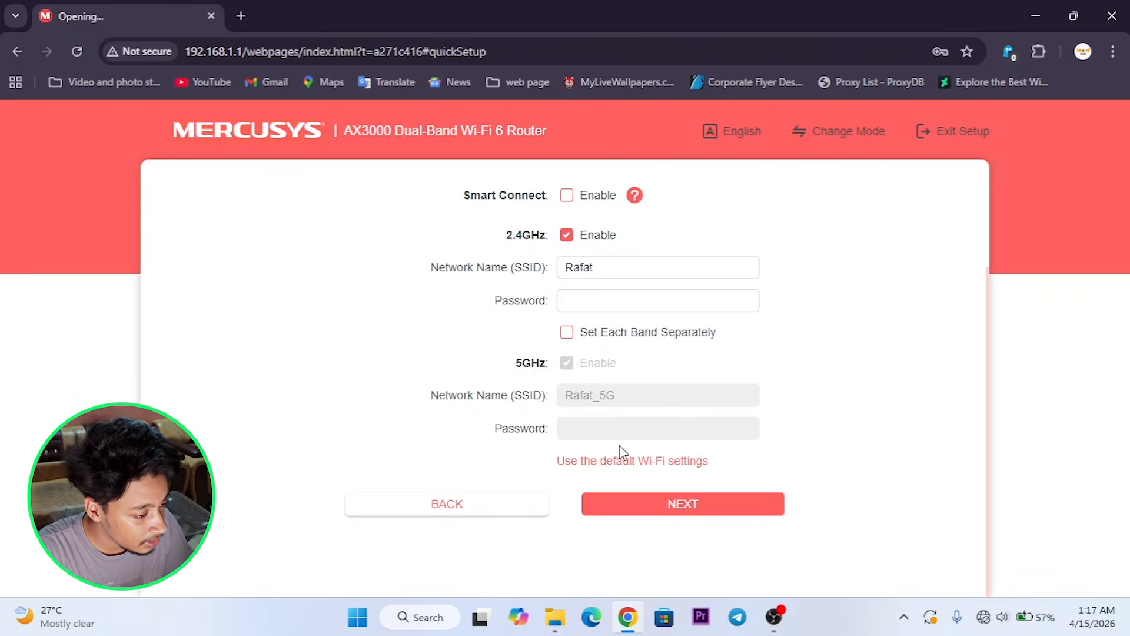
{"action": "left_click", "coordinate": [566, 333]}
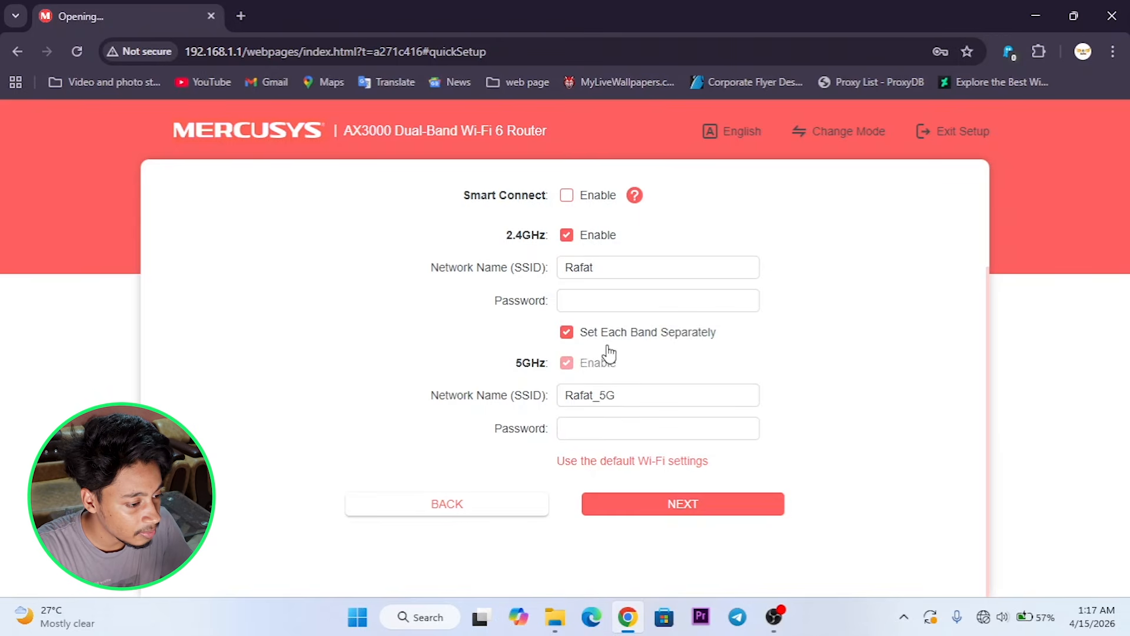
{"action": "left_click", "coordinate": [674, 389]}
{"action": "key", "text": "BackSpace"}
{"action": "key", "text": "BackSpace"}
{"action": "key", "text": "BackSpace"}
{"action": "key", "text": "BackSpace"}
{"action": "key", "text": "BackSpace"}
{"action": "key", "text": "BackSpace"}
{"action": "key", "text": "BackSpace"}
{"action": "key", "text": "BackSpace"}
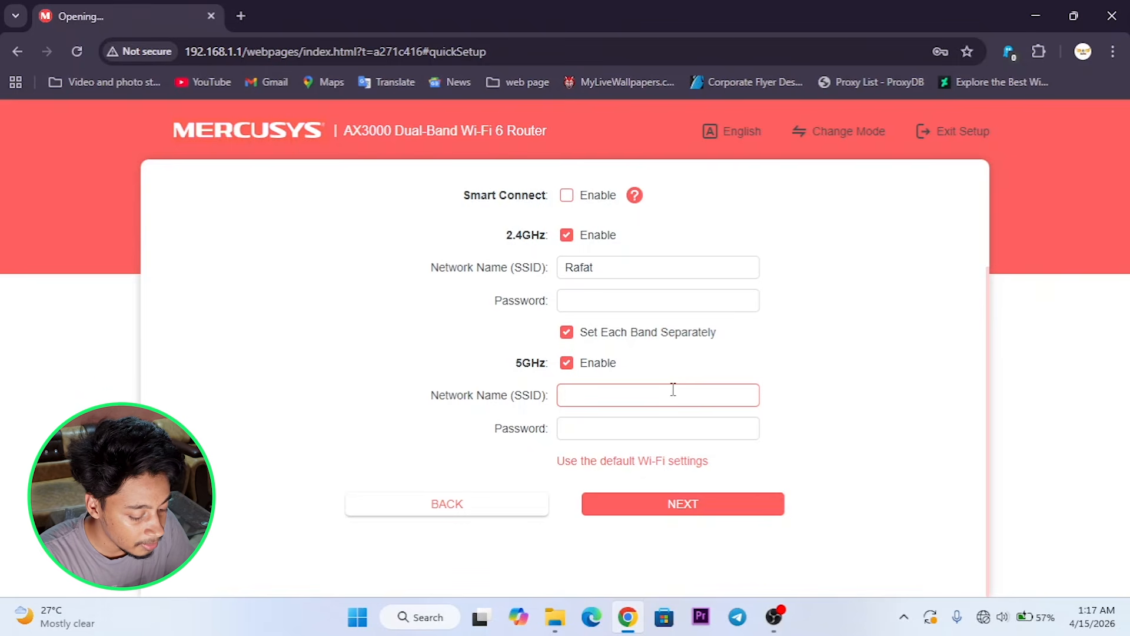
Turn off separate band settings and begin entering the shared Wi-Fi password
{"action": "left_click", "coordinate": [566, 332]}
{"action": "left_click", "coordinate": [604, 303]}
{"action": "type", "text": "a"}
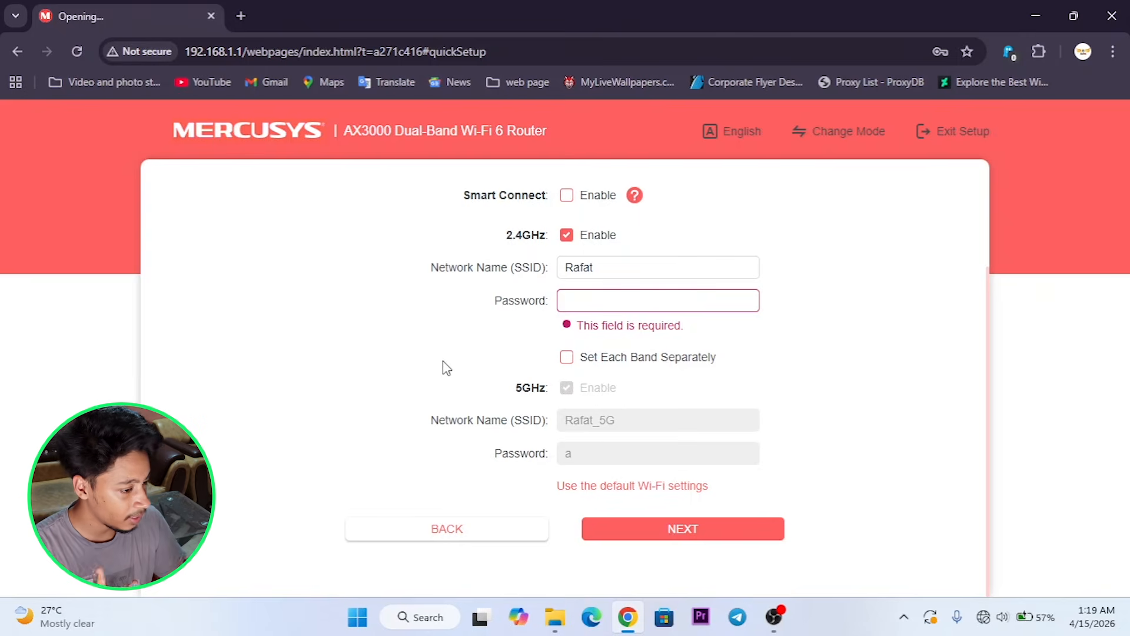
Enable Smart Connect so that both bands share one wireless network name and password
{"action": "left_click", "coordinate": [566, 195]}
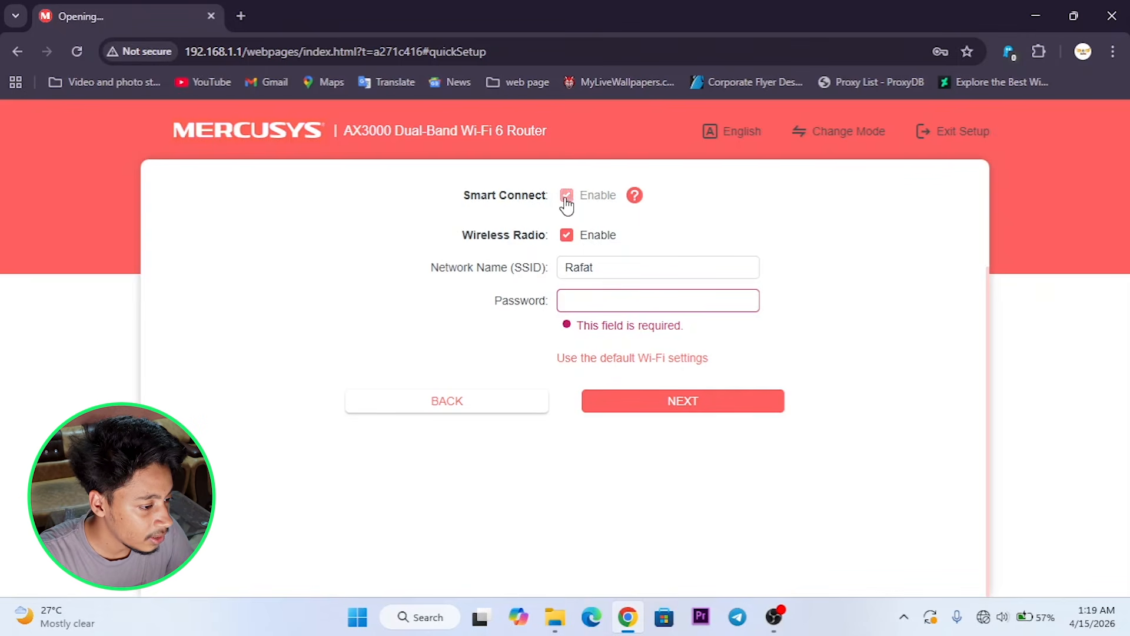
{"action": "left_click", "coordinate": [612, 264]}
{"action": "double_click", "coordinate": [577, 265]}
{"action": "left_click", "coordinate": [514, 282]}
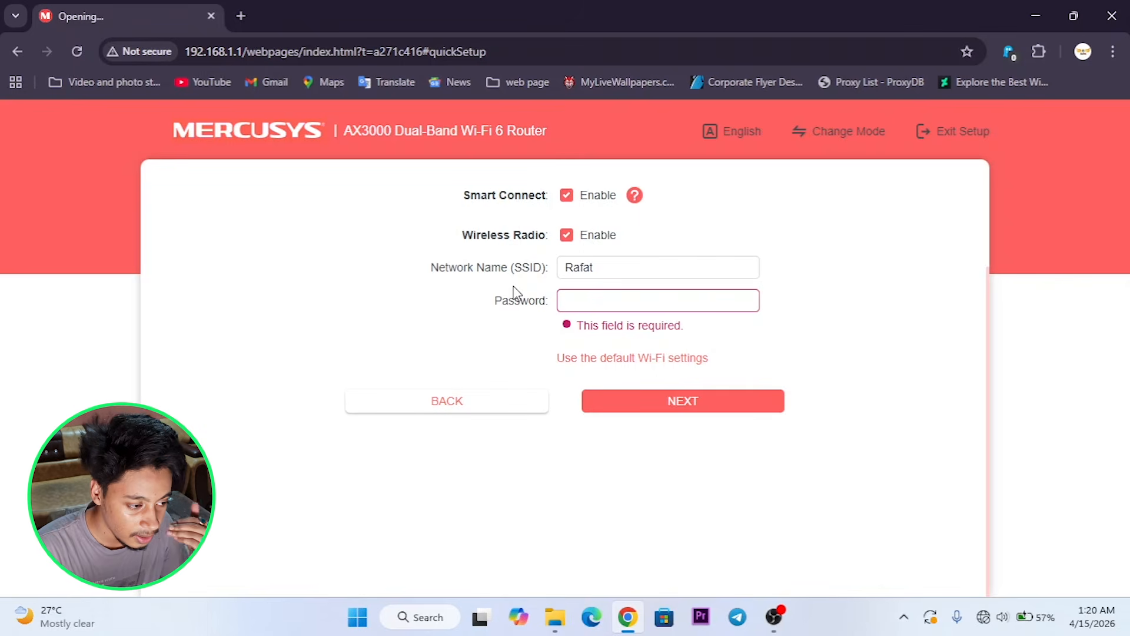
{"action": "left_click", "coordinate": [564, 196]}
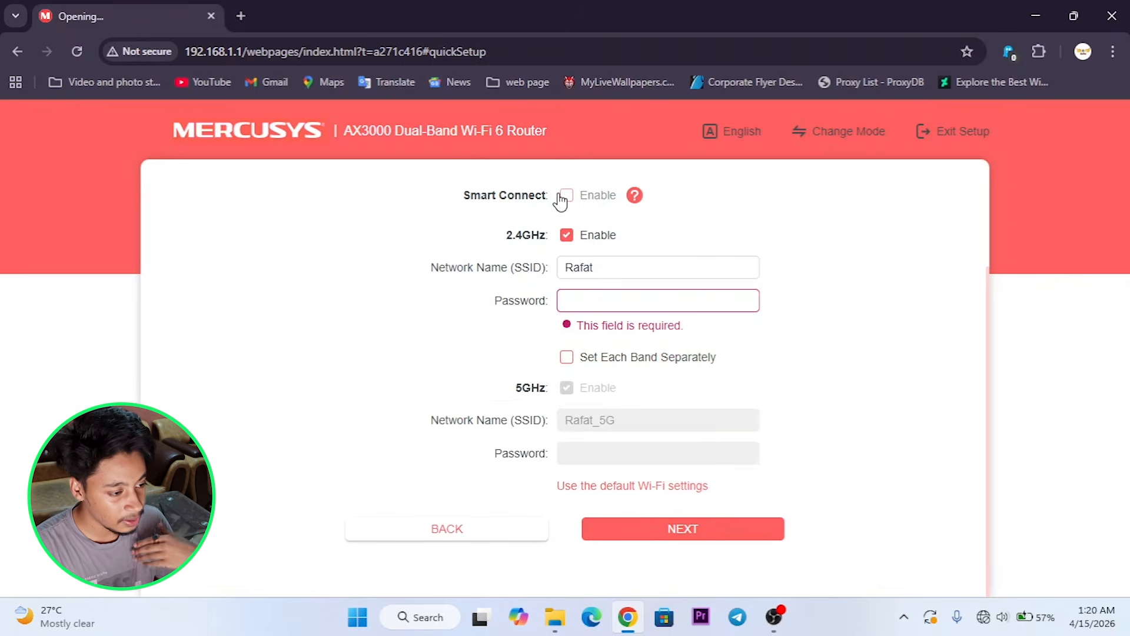
{"action": "left_click", "coordinate": [566, 199]}
Enter the Wi-Fi password for the combined network and continue to the firmware update options
{"action": "left_click", "coordinate": [593, 304]}
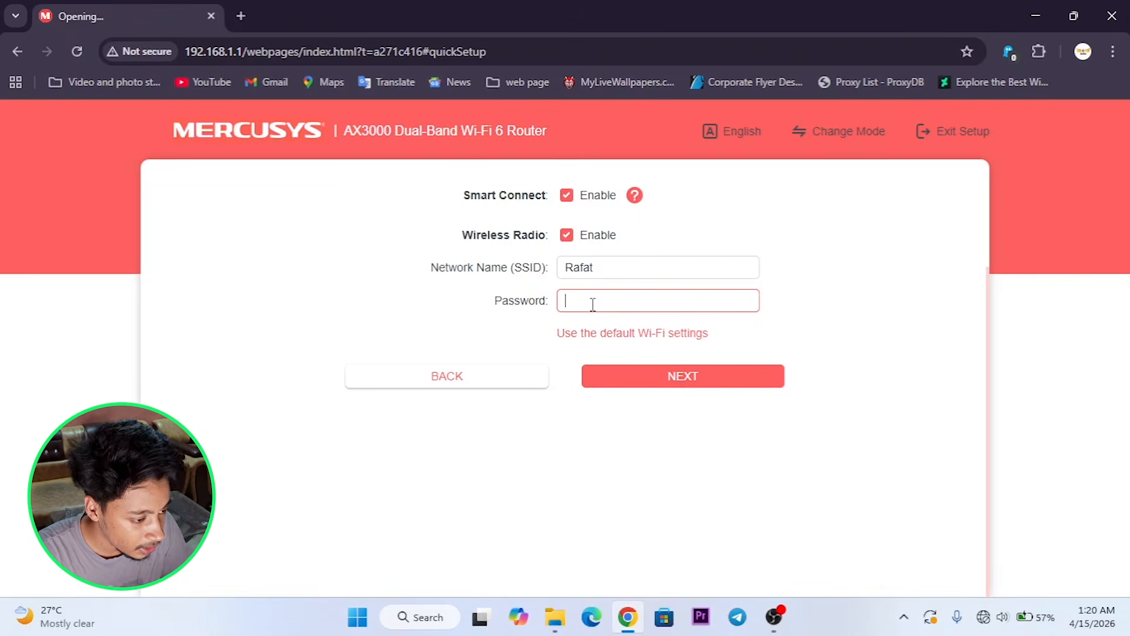
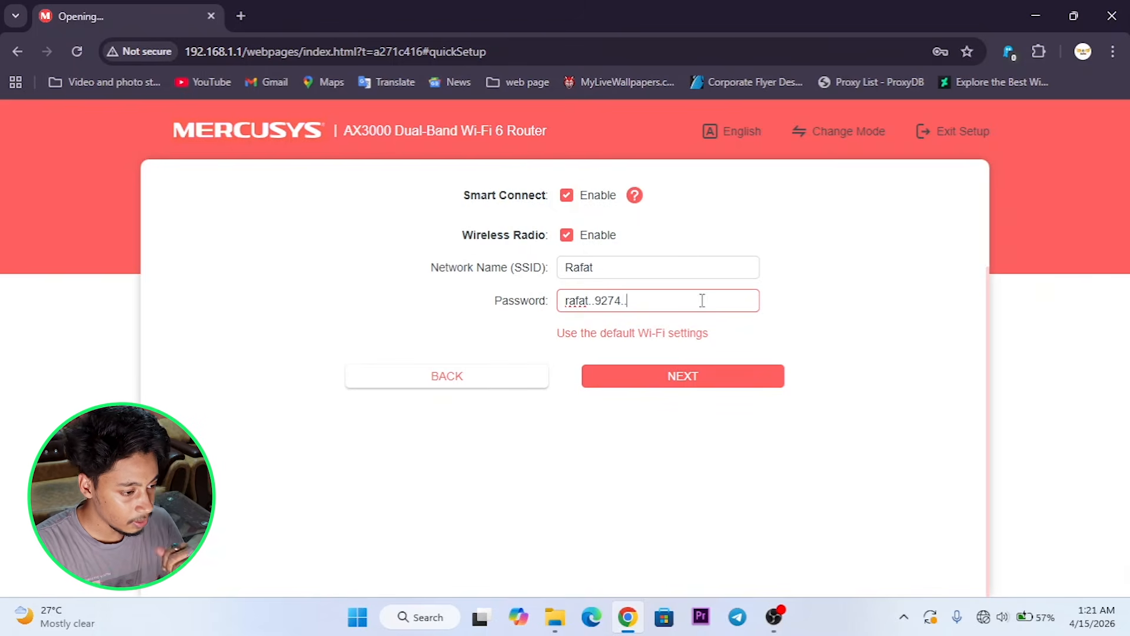
{"action": "left_click", "coordinate": [680, 386]}
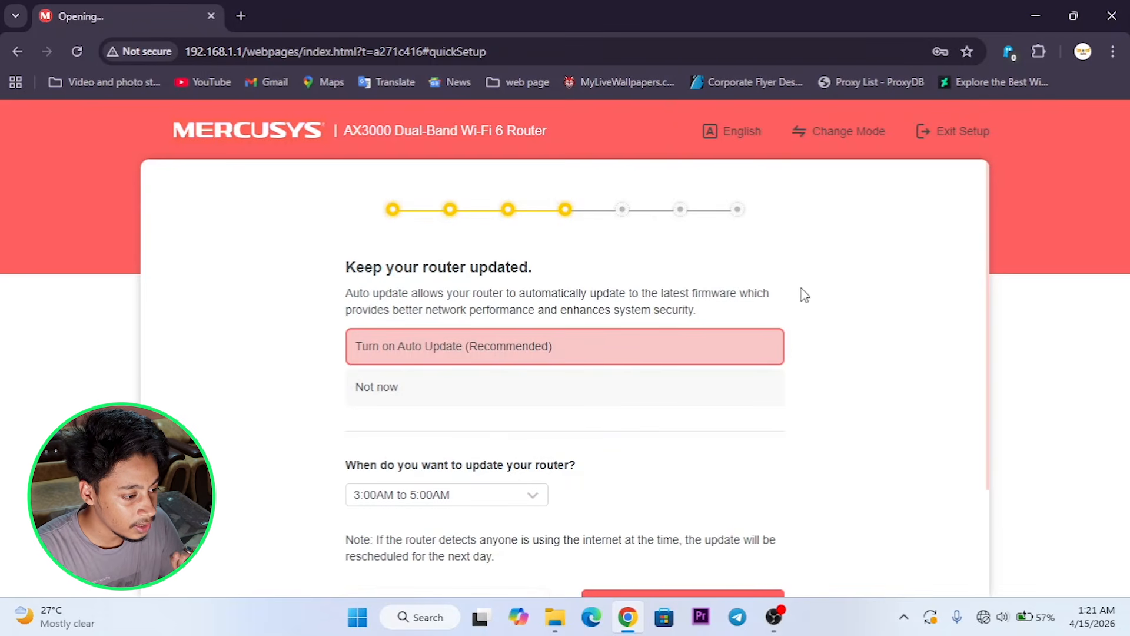
Decline automatic firmware updates with the Not now option and apply the router settings
{"action": "scroll", "coordinate": [288, 305], "scroll_direction": "down", "scroll_amount": 2}
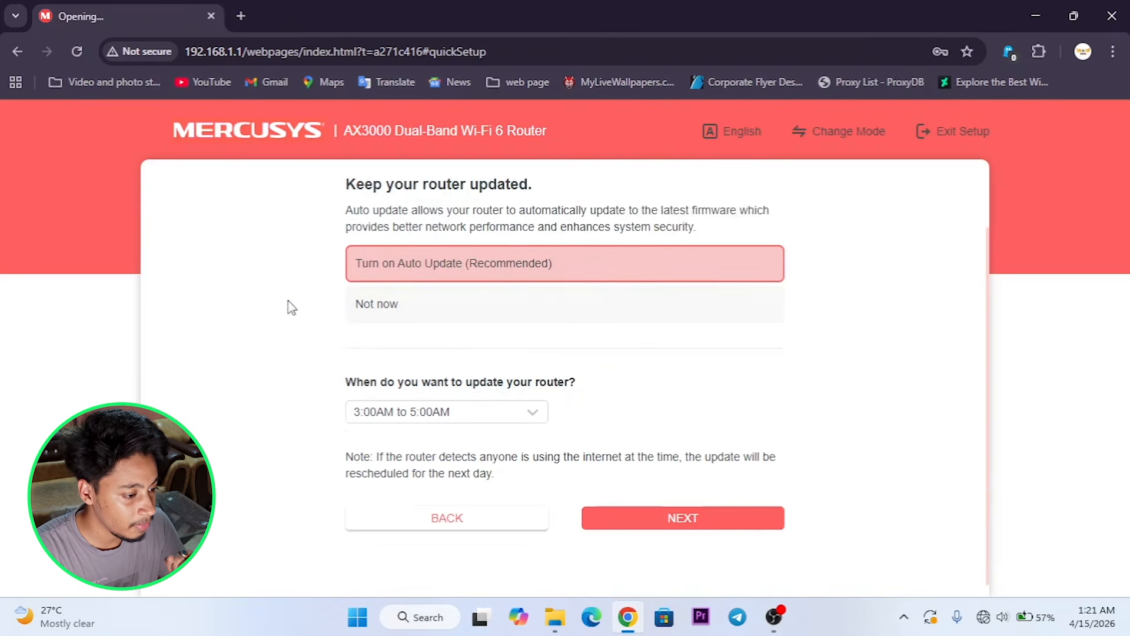
{"action": "scroll", "coordinate": [669, 268], "scroll_direction": "up", "scroll_amount": 2}
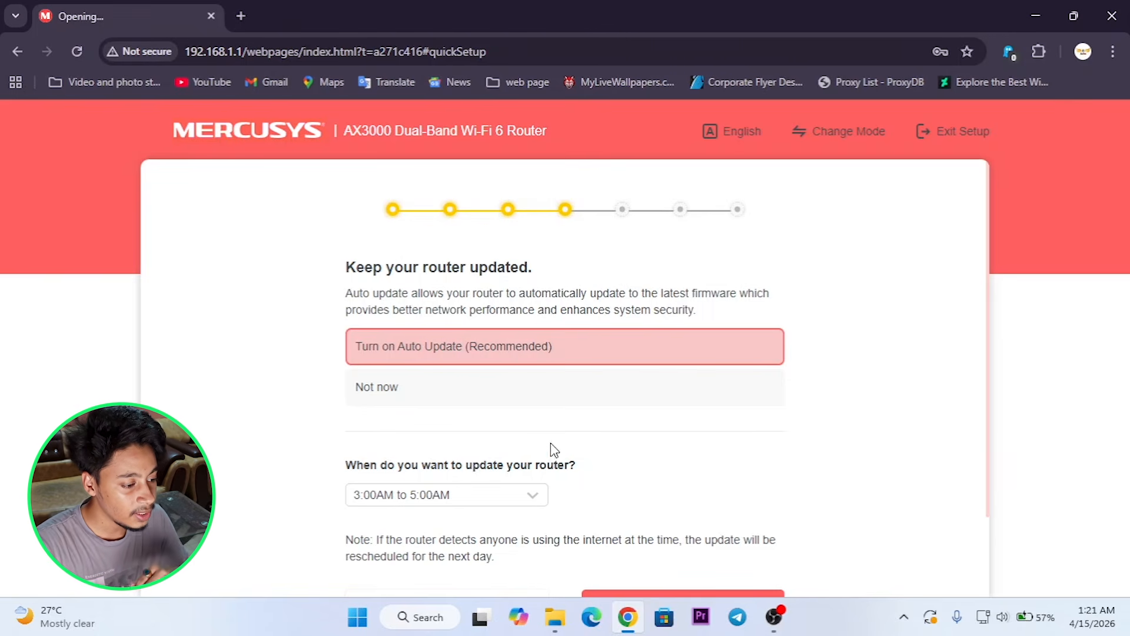
{"action": "scroll", "coordinate": [551, 407], "scroll_direction": "down", "scroll_amount": 2}
{"action": "scroll", "coordinate": [453, 281], "scroll_direction": "up", "scroll_amount": 2}
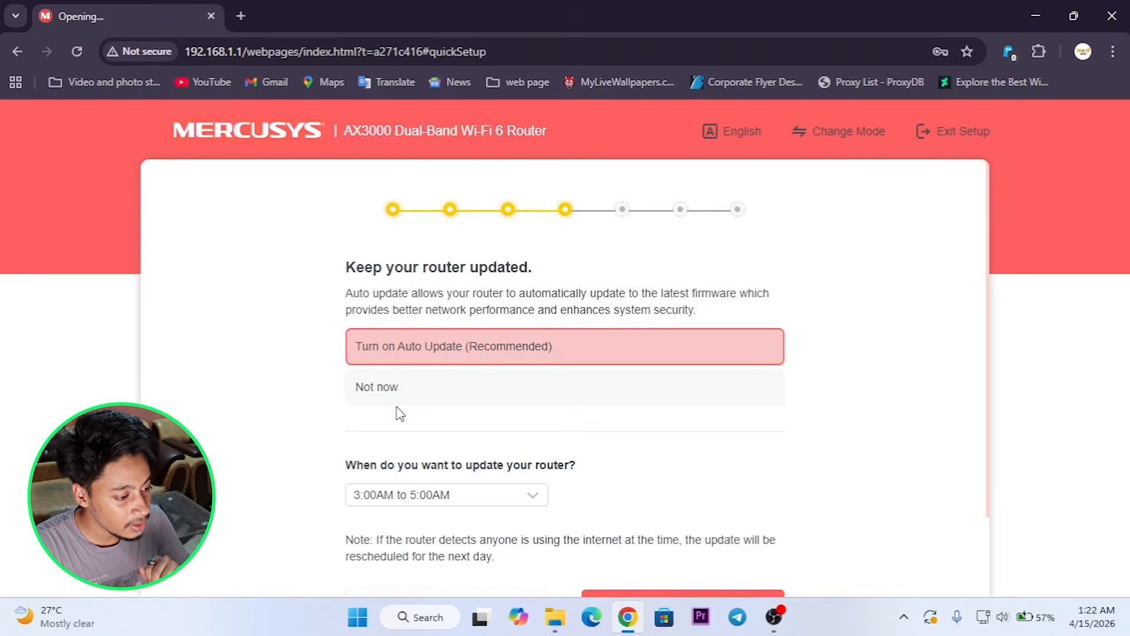
{"action": "left_click", "coordinate": [383, 389]}
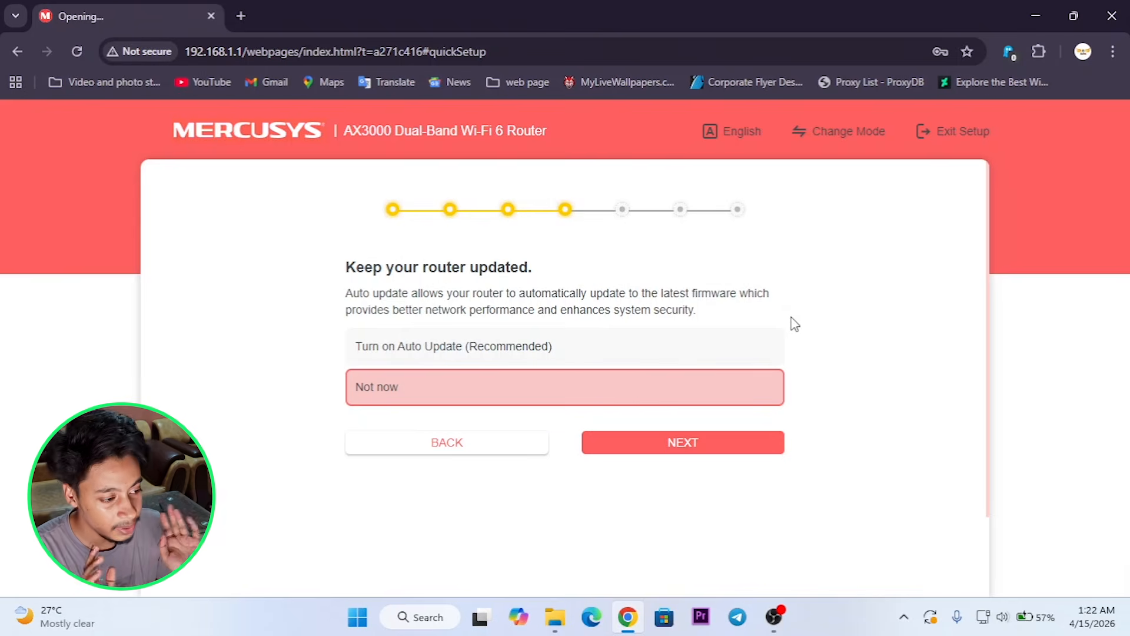
{"action": "left_click", "coordinate": [724, 452]}
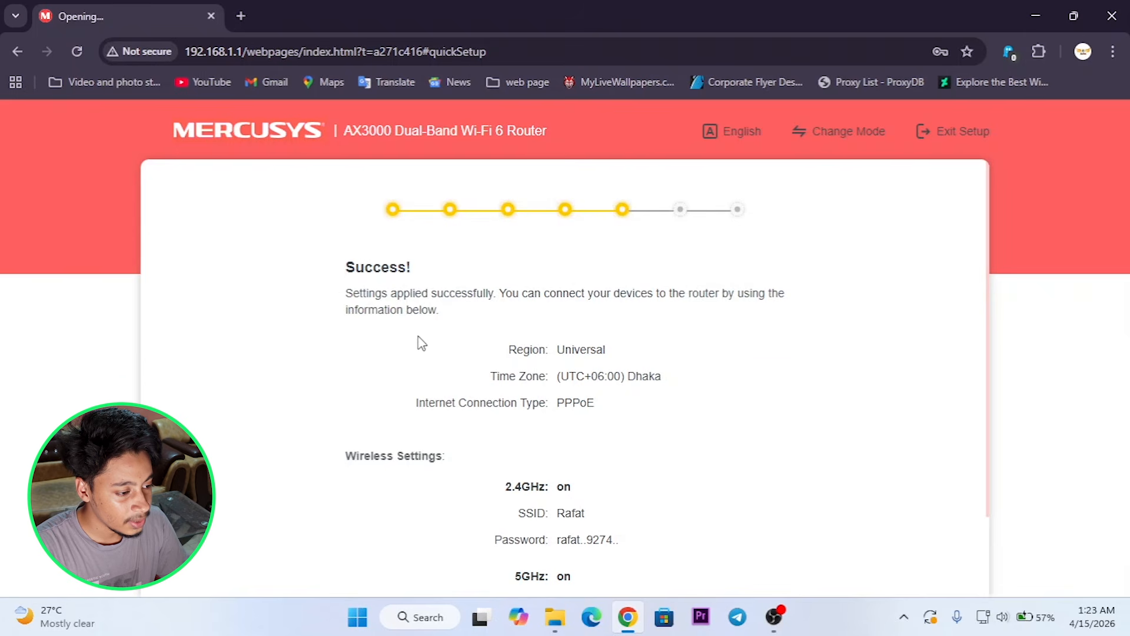
Review the summary of applied internet and wireless settings and continue to the Mercusys Cloud Service page
{"action": "scroll", "coordinate": [673, 345], "scroll_direction": "down", "scroll_amount": 1}
{"action": "scroll", "coordinate": [673, 346], "scroll_direction": "down", "scroll_amount": 3}
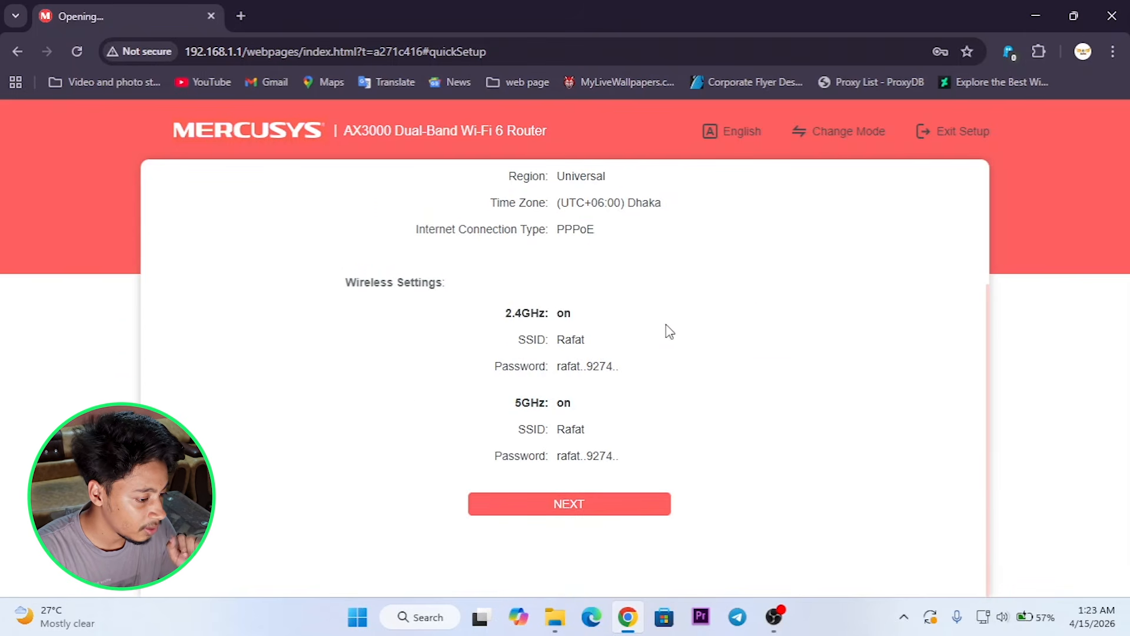
{"action": "left_click", "coordinate": [641, 509]}
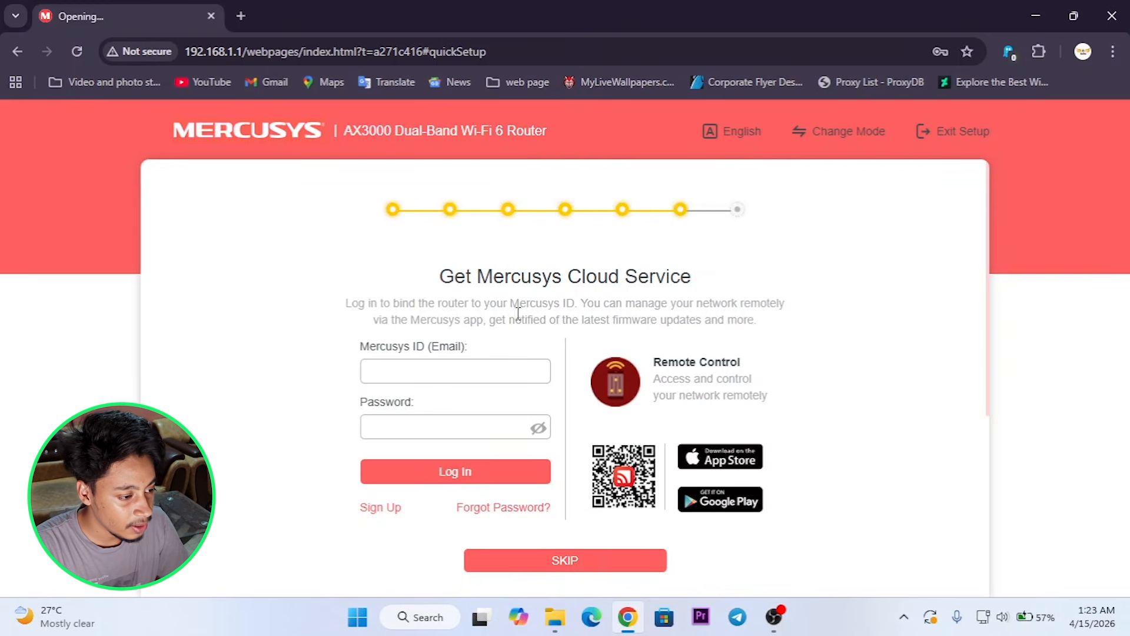
Skip the Mercusys Cloud Service login and finish the router's quick setup
{"action": "left_click_drag", "start_coordinate": [428, 279], "coordinate": [522, 280]}
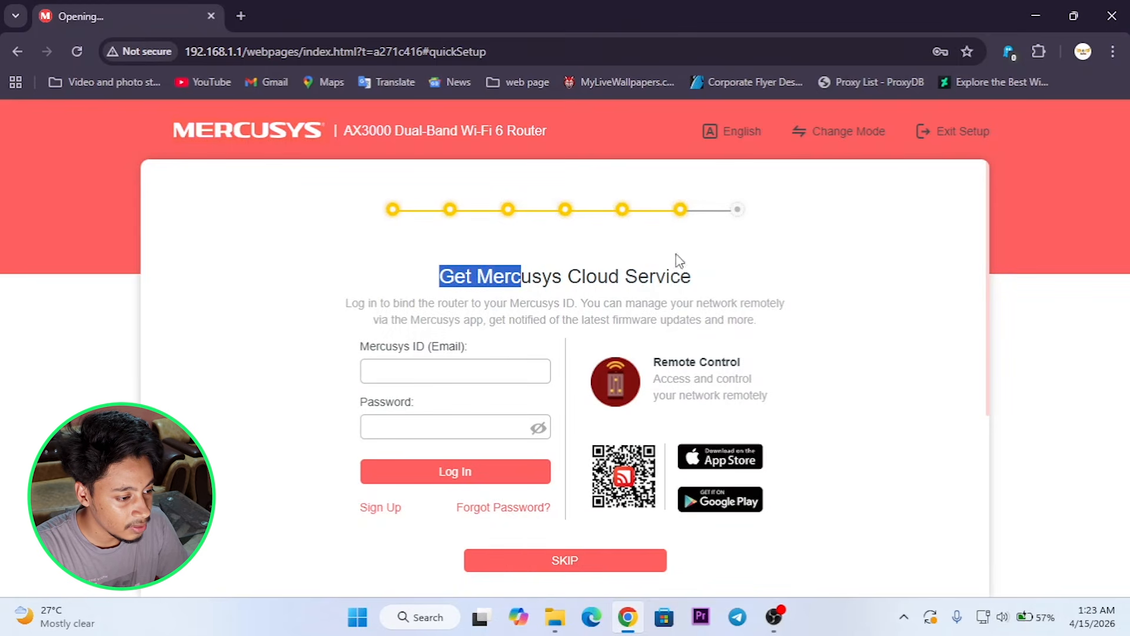
{"action": "left_click", "coordinate": [689, 295]}
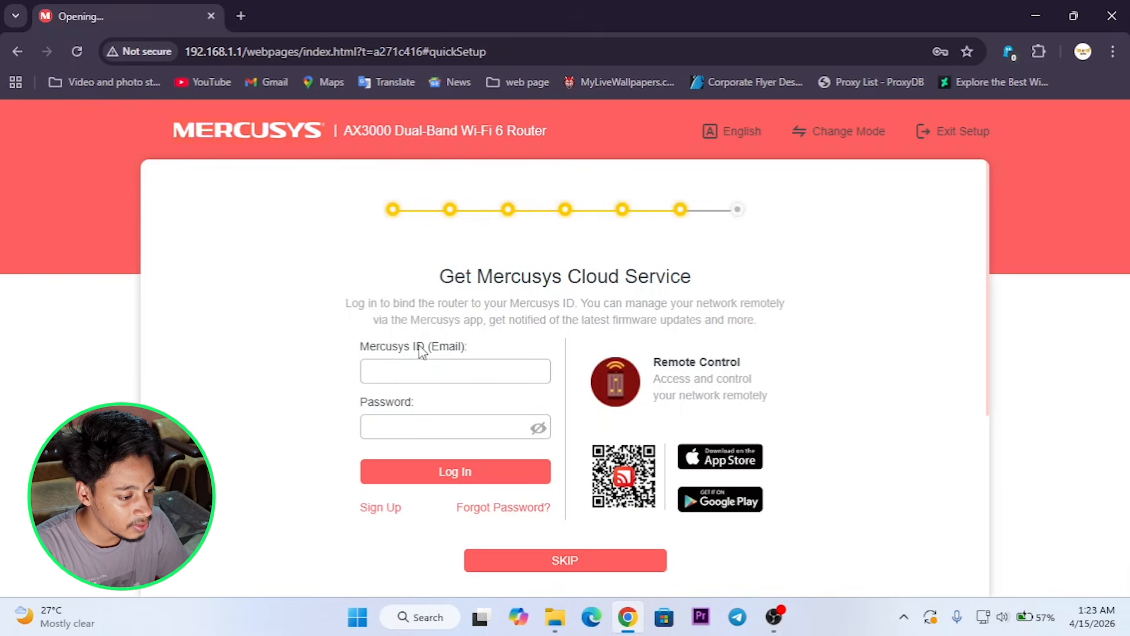
{"action": "left_click", "coordinate": [419, 374]}
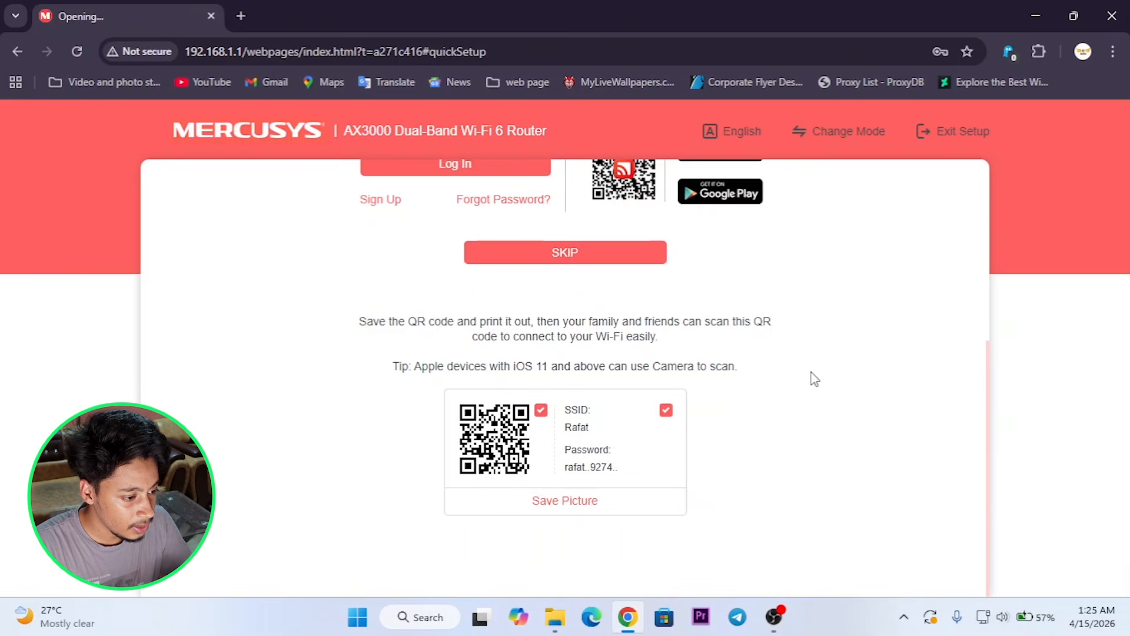
{"action": "scroll", "coordinate": [762, 371], "scroll_direction": "up", "scroll_amount": 3}
{"action": "scroll", "coordinate": [709, 387], "scroll_direction": "up", "scroll_amount": 2}
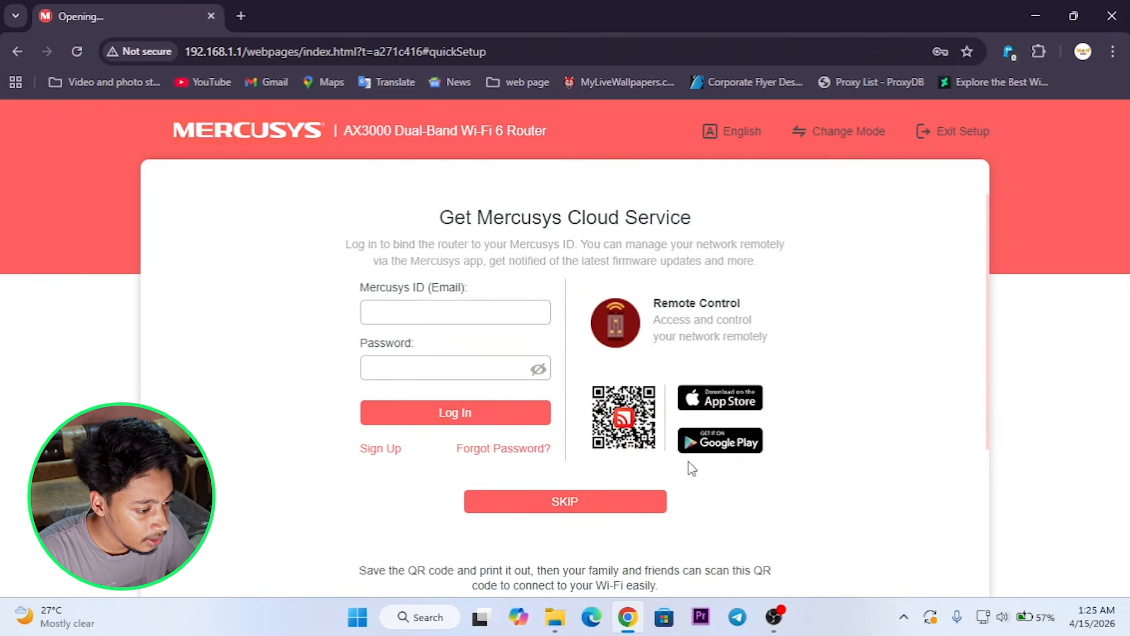
{"action": "left_click", "coordinate": [555, 500]}
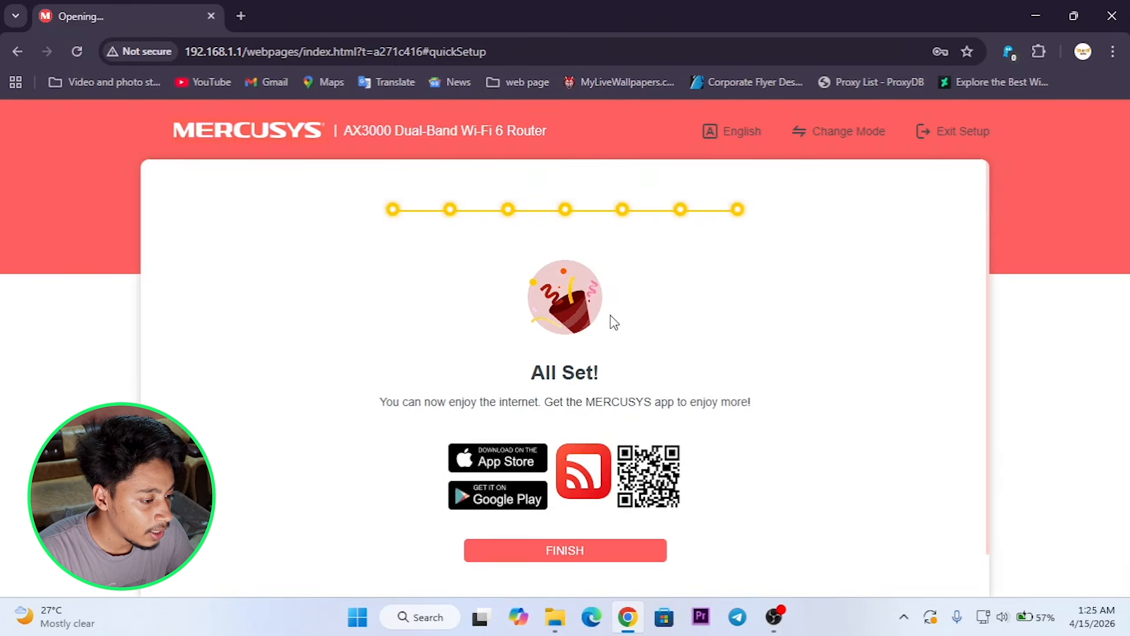
{"action": "scroll", "coordinate": [727, 328], "scroll_direction": "down", "scroll_amount": 1}
{"action": "left_click", "coordinate": [570, 507]}
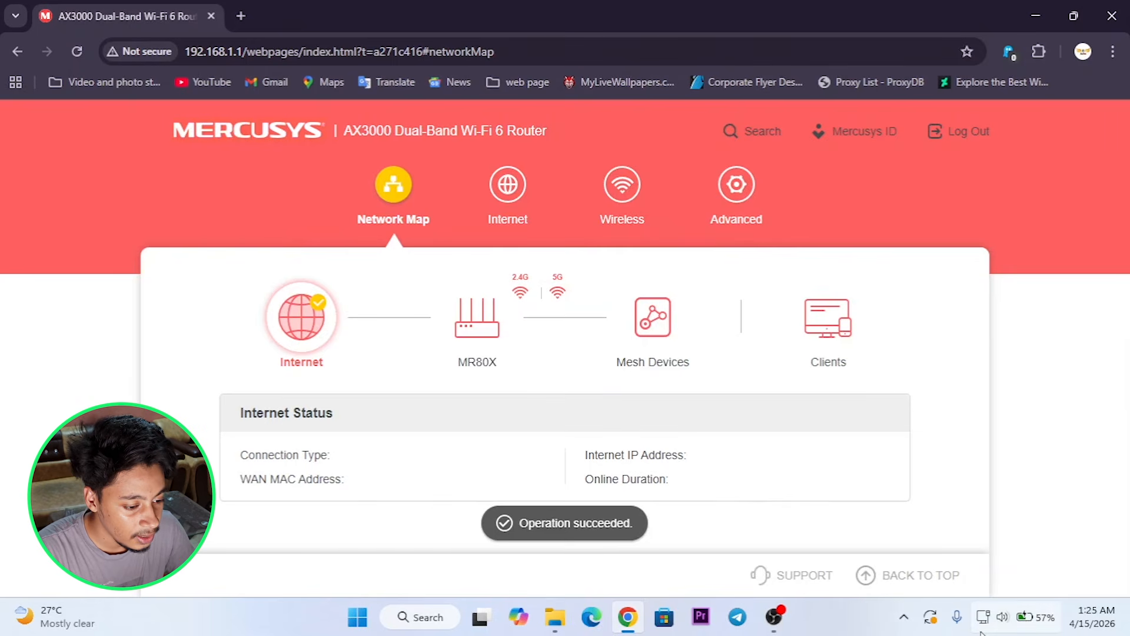
Connect the computer to the newly configured Wi-Fi network by entering its Wi-Fi password
{"action": "left_click", "coordinate": [1012, 616]}
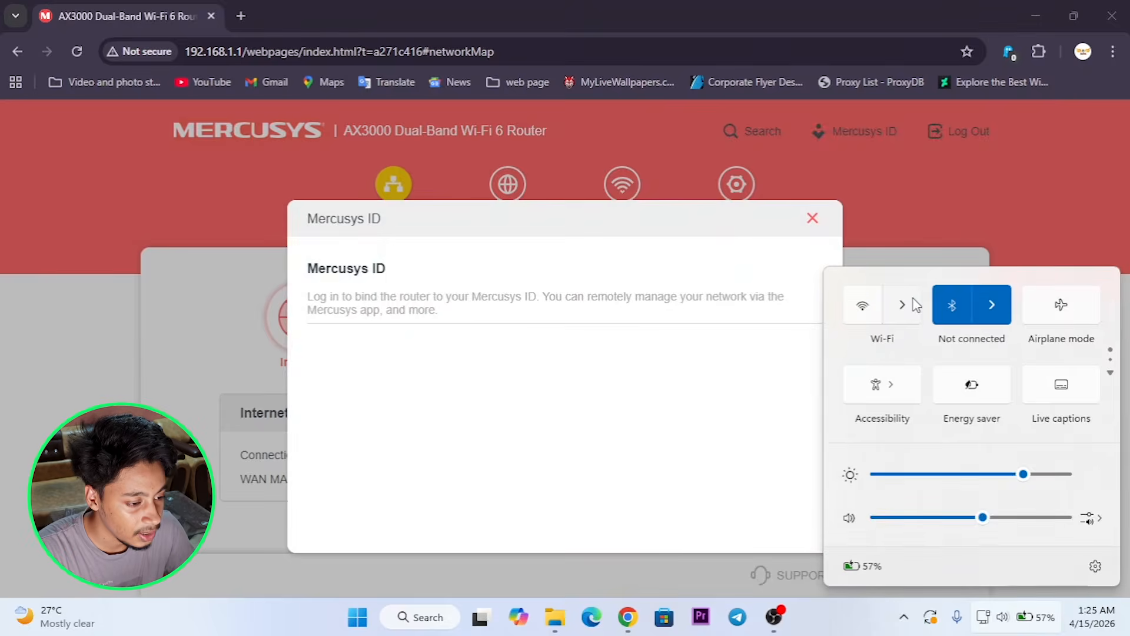
{"action": "left_click", "coordinate": [901, 306]}
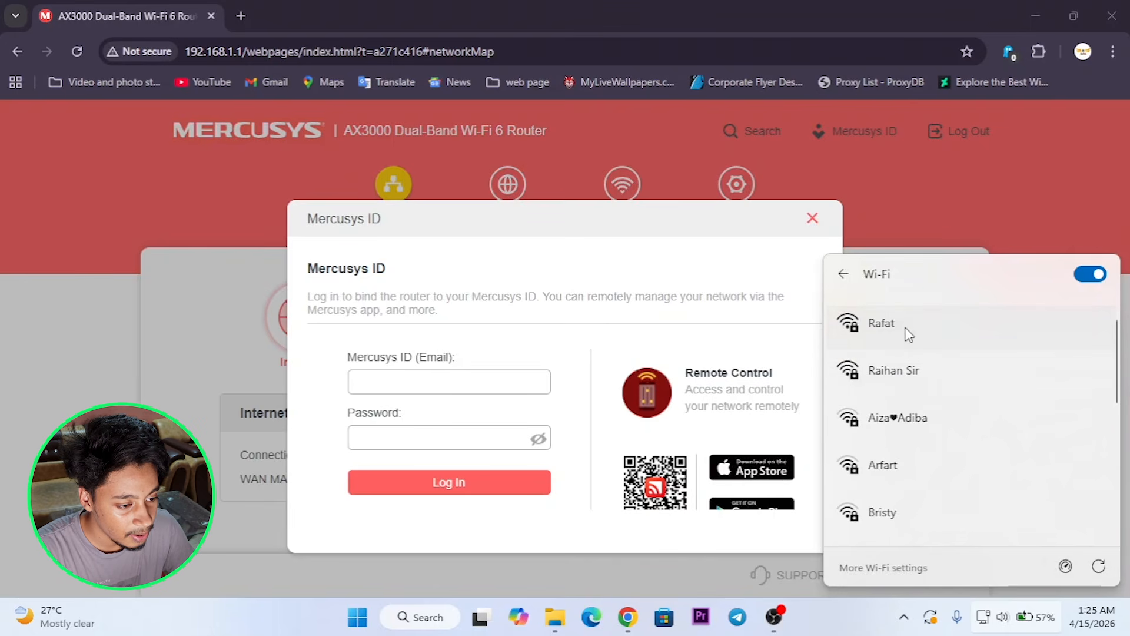
{"action": "left_click", "coordinate": [911, 329]}
{"action": "left_click", "coordinate": [1045, 401]}
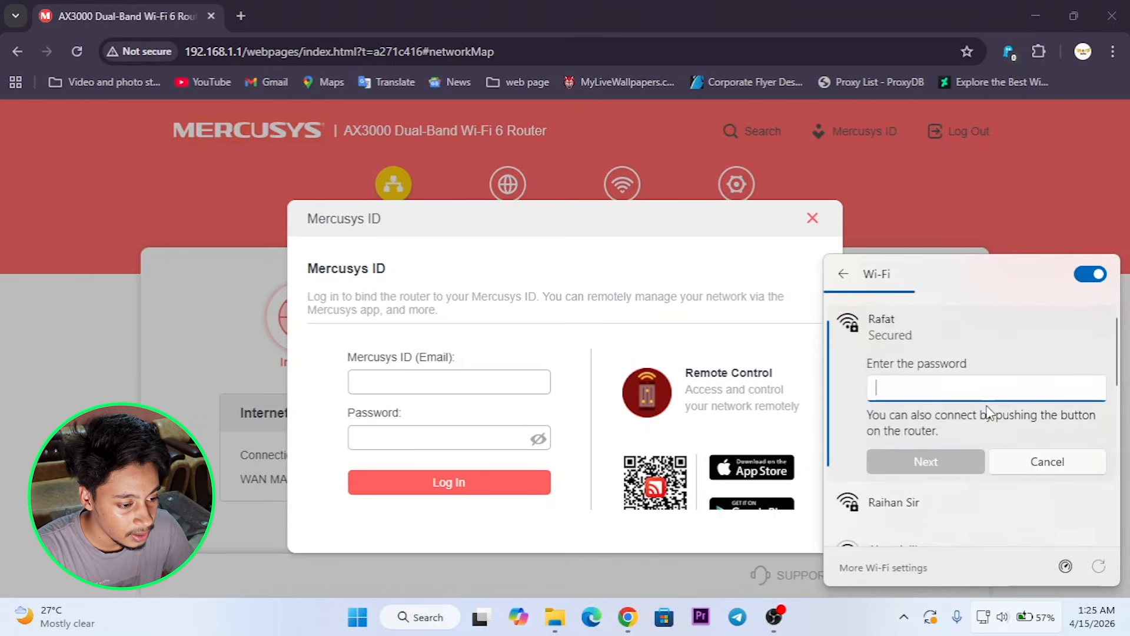
{"action": "type", "text": "••"}
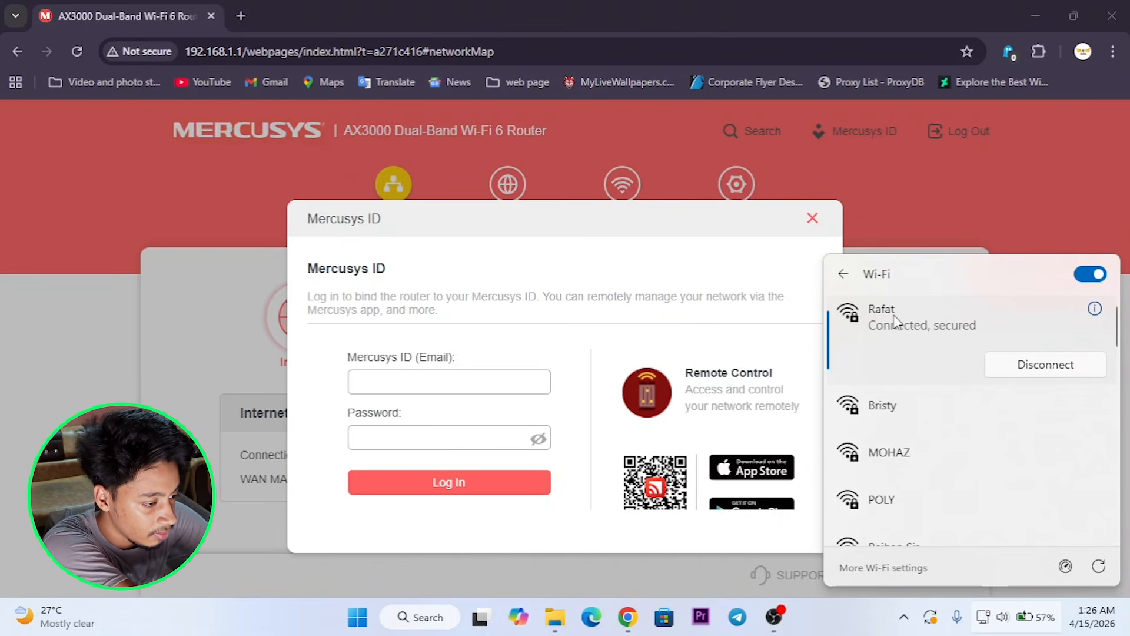
Load YouTube in a new tab to test the internet connection, and close that tab
{"action": "left_click", "coordinate": [242, 12]}
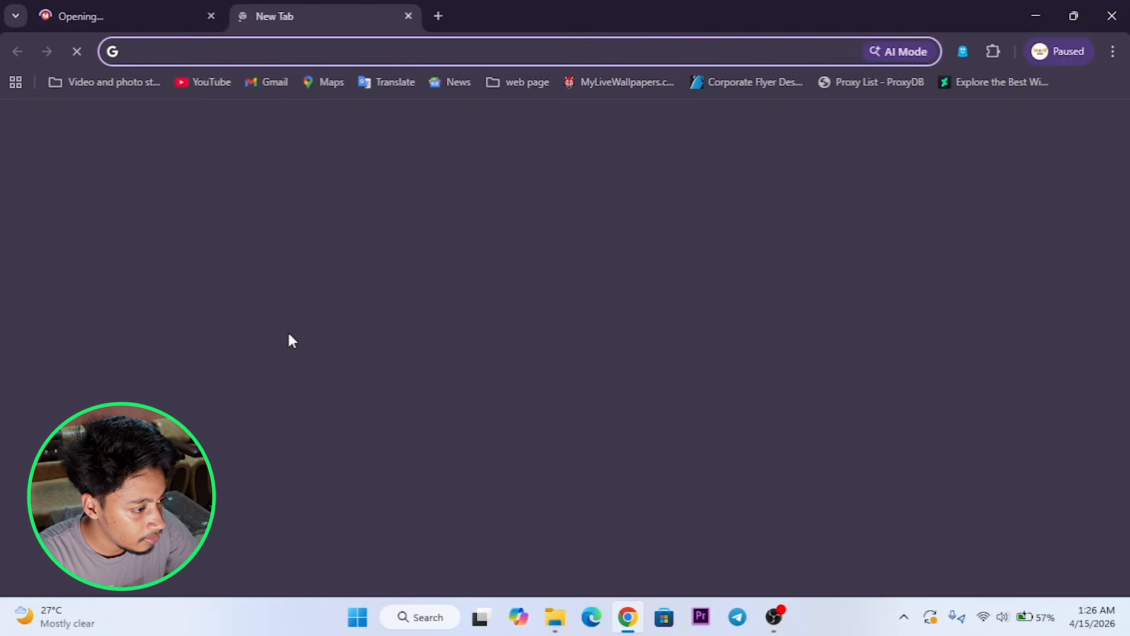
{"action": "left_click", "coordinate": [215, 81]}
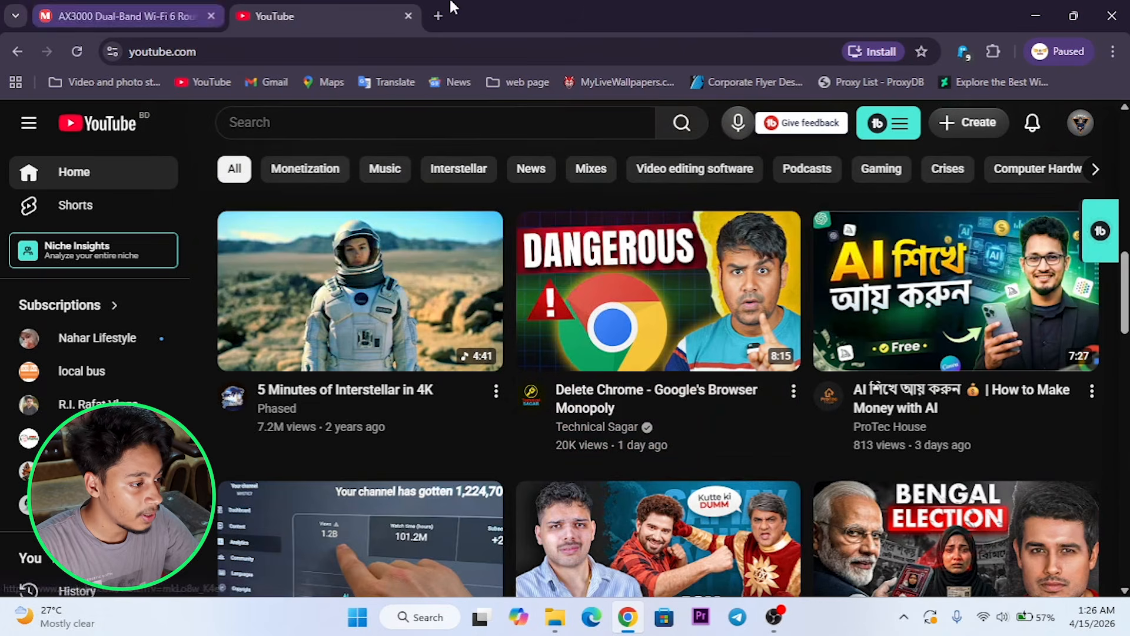
{"action": "left_click", "coordinate": [407, 15]}
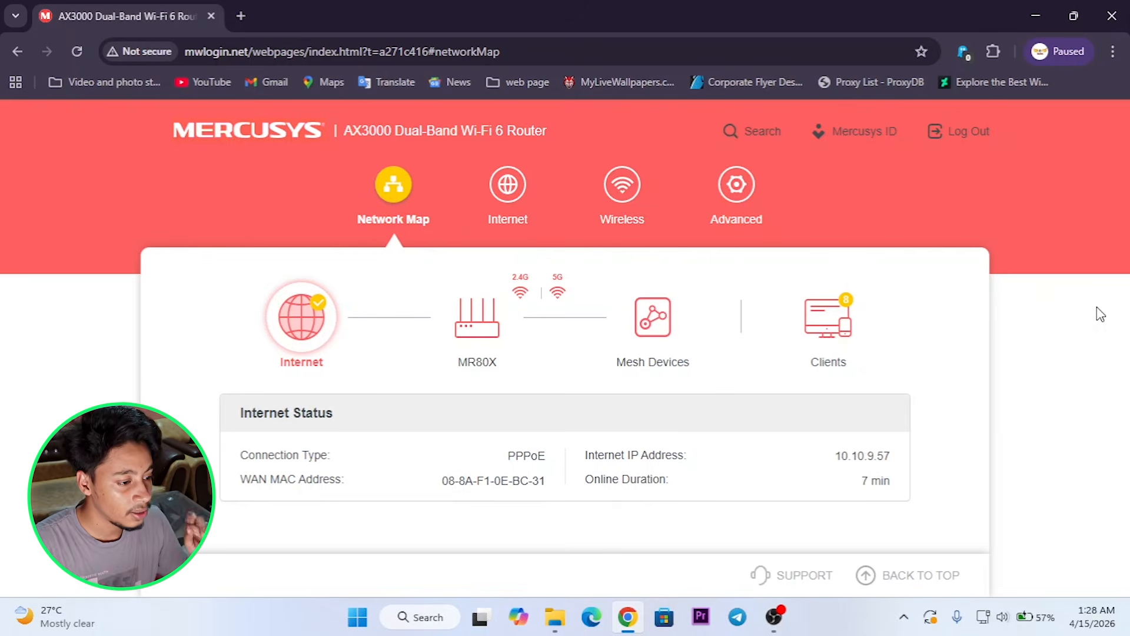
Open the Wireless Settings page in the router's advanced settings
{"action": "left_click", "coordinate": [403, 183]}
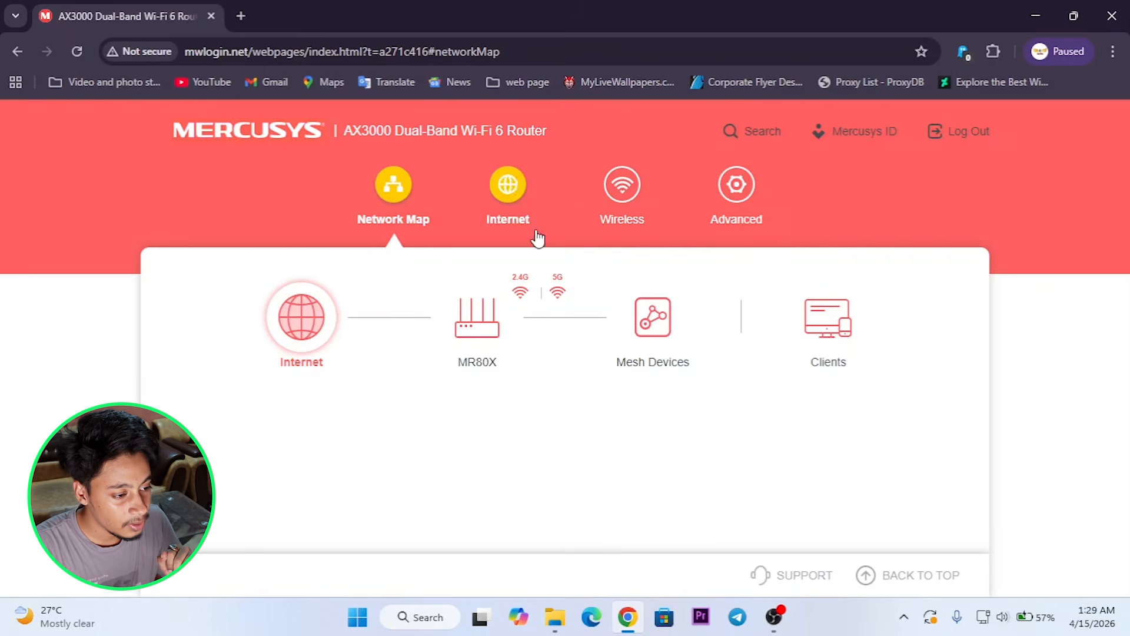
{"action": "left_click", "coordinate": [730, 196]}
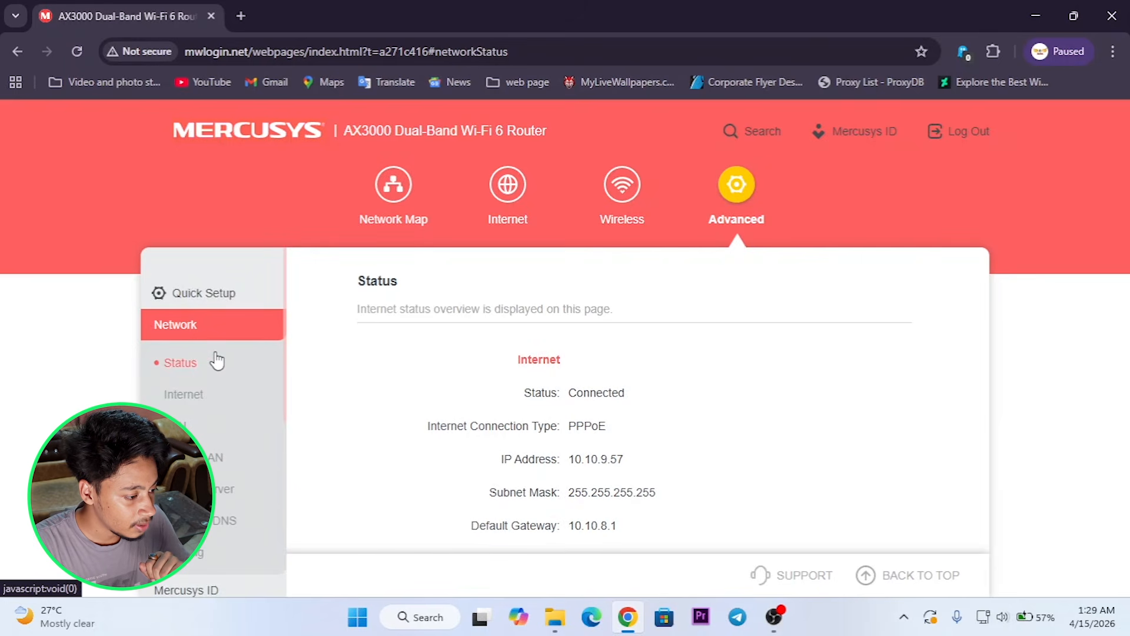
{"action": "scroll", "coordinate": [217, 360], "scroll_direction": "down", "scroll_amount": 4}
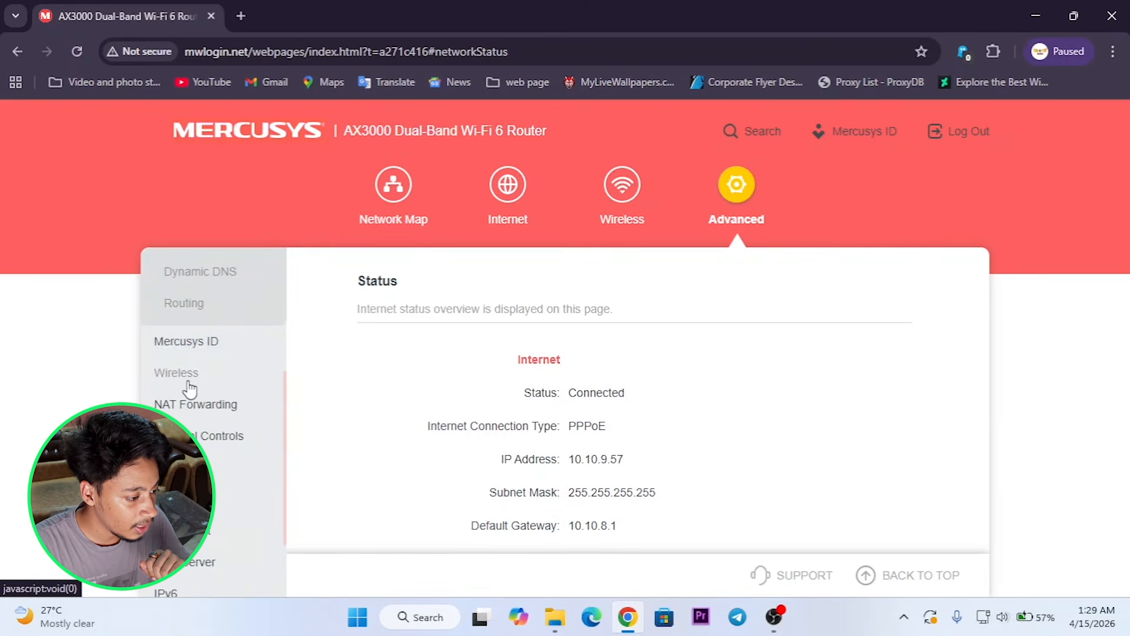
{"action": "left_click", "coordinate": [176, 306]}
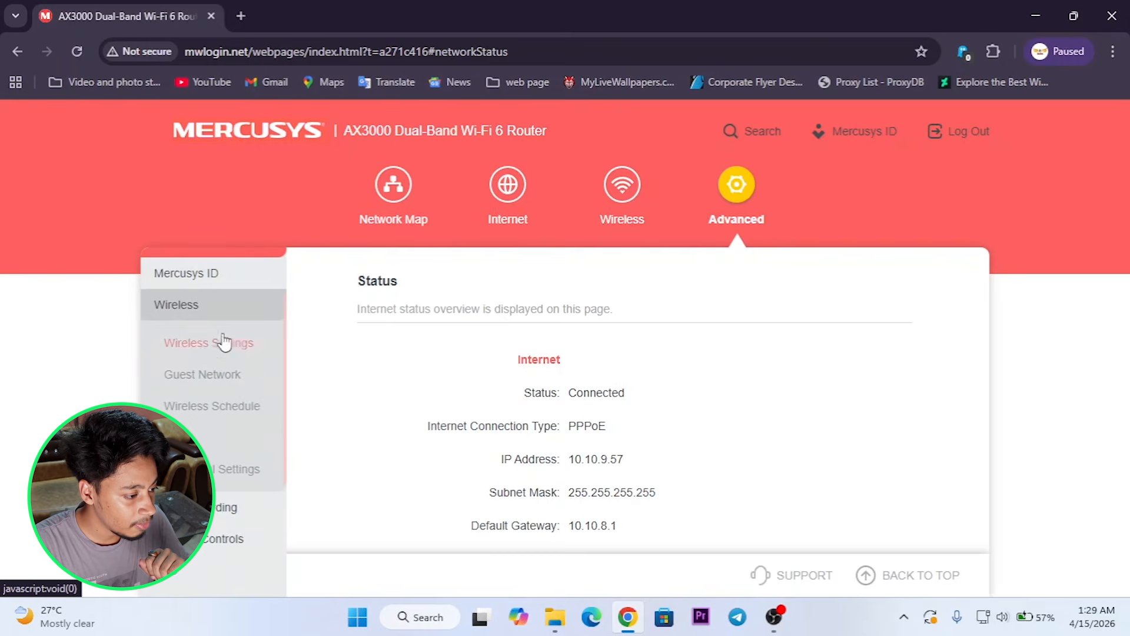
{"action": "left_click", "coordinate": [187, 353]}
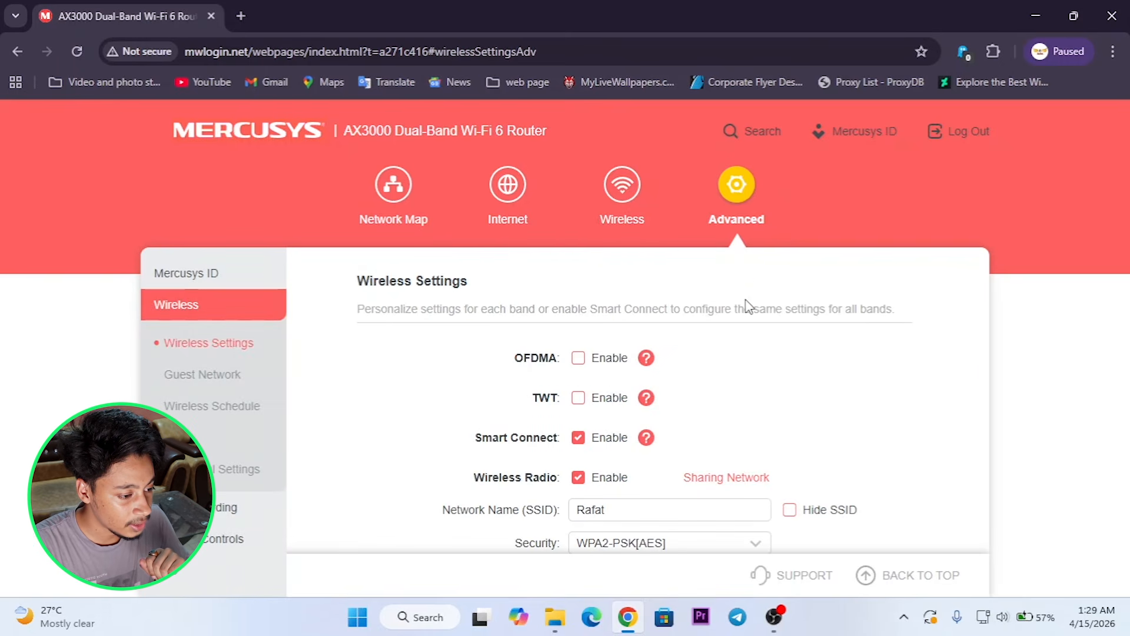
Enable OFDMA and TWT in the advanced wireless settings
{"action": "scroll", "coordinate": [804, 342], "scroll_direction": "down", "scroll_amount": 2}
{"action": "scroll", "coordinate": [804, 342], "scroll_direction": "up", "scroll_amount": 2}
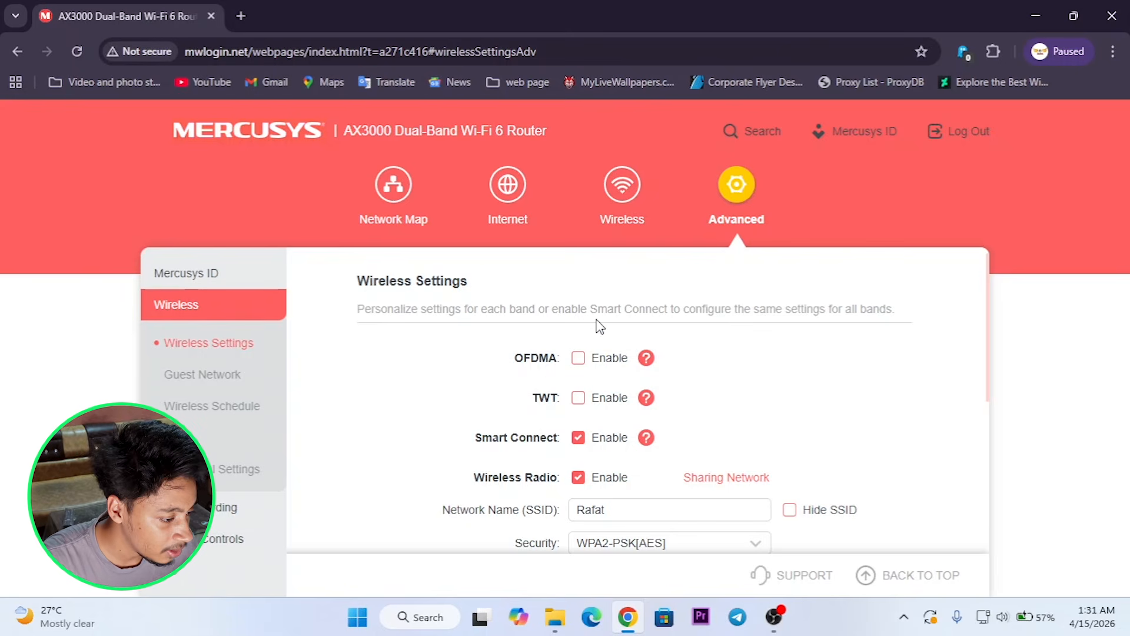
{"action": "left_click", "coordinate": [596, 360]}
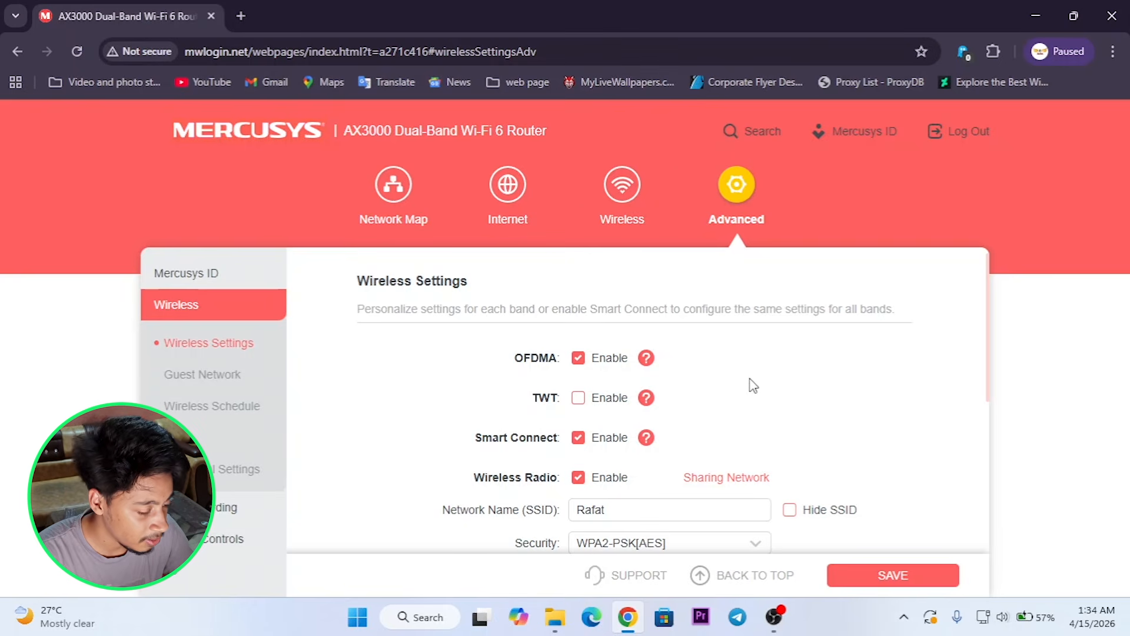
Set the Wi-Fi security to WPA3-Personal+WPA2-PSK[AES] and save the wireless settings
{"action": "scroll", "coordinate": [753, 385], "scroll_direction": "down", "scroll_amount": 1}
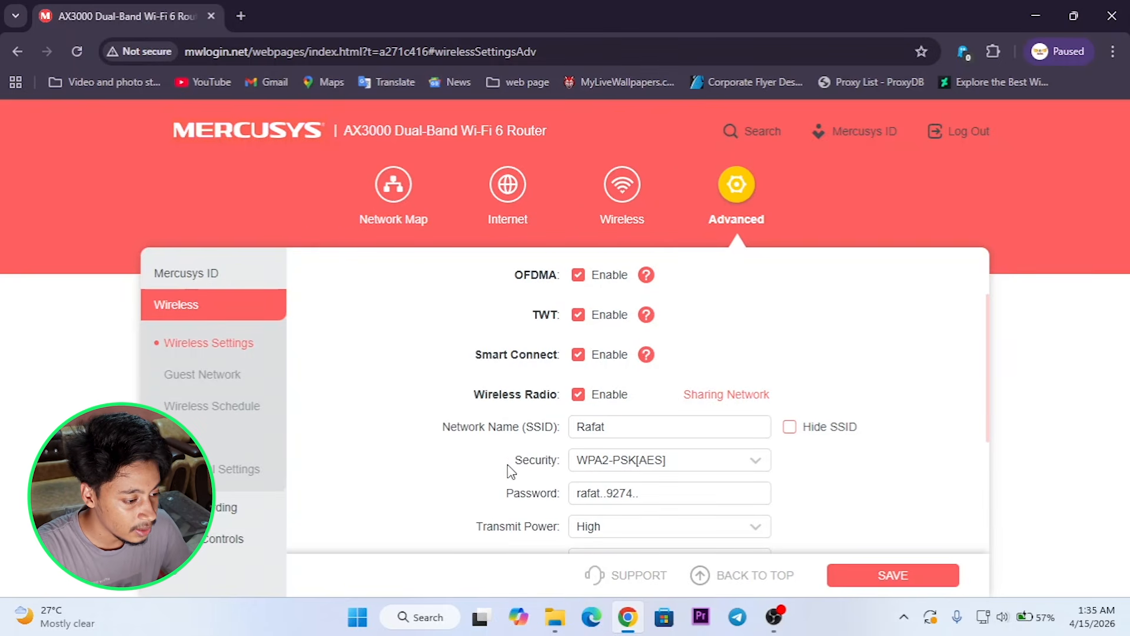
{"action": "left_click_drag", "start_coordinate": [514, 465], "coordinate": [552, 469]}
{"action": "left_click", "coordinate": [513, 487]}
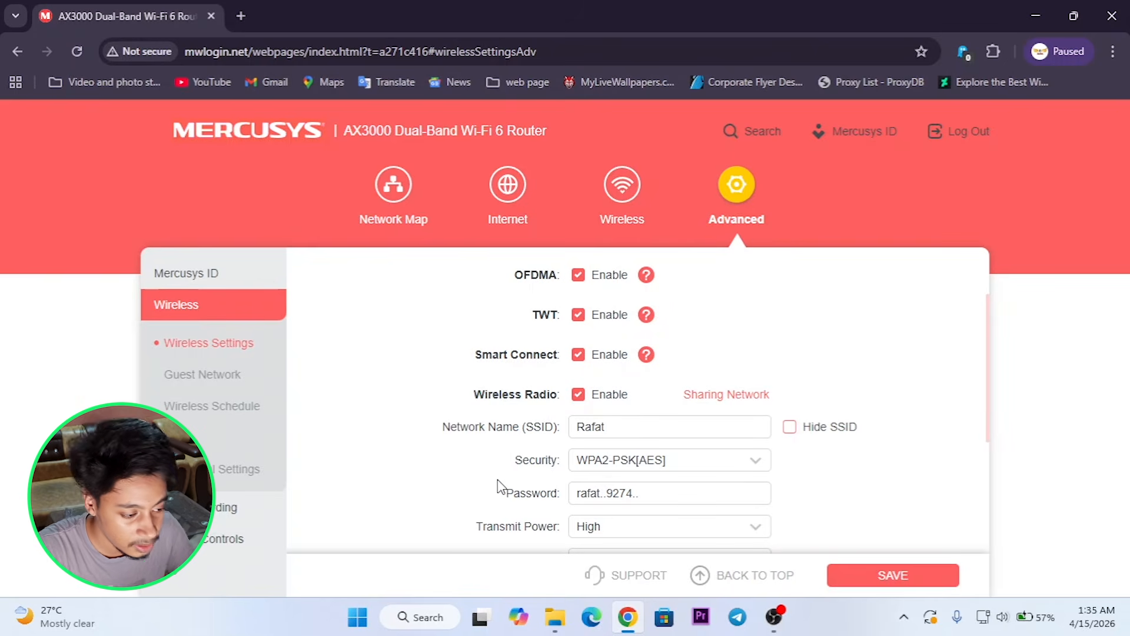
{"action": "left_click", "coordinate": [653, 461]}
{"action": "left_click_drag", "start_coordinate": [561, 461], "coordinate": [524, 464]}
{"action": "left_click", "coordinate": [598, 461]}
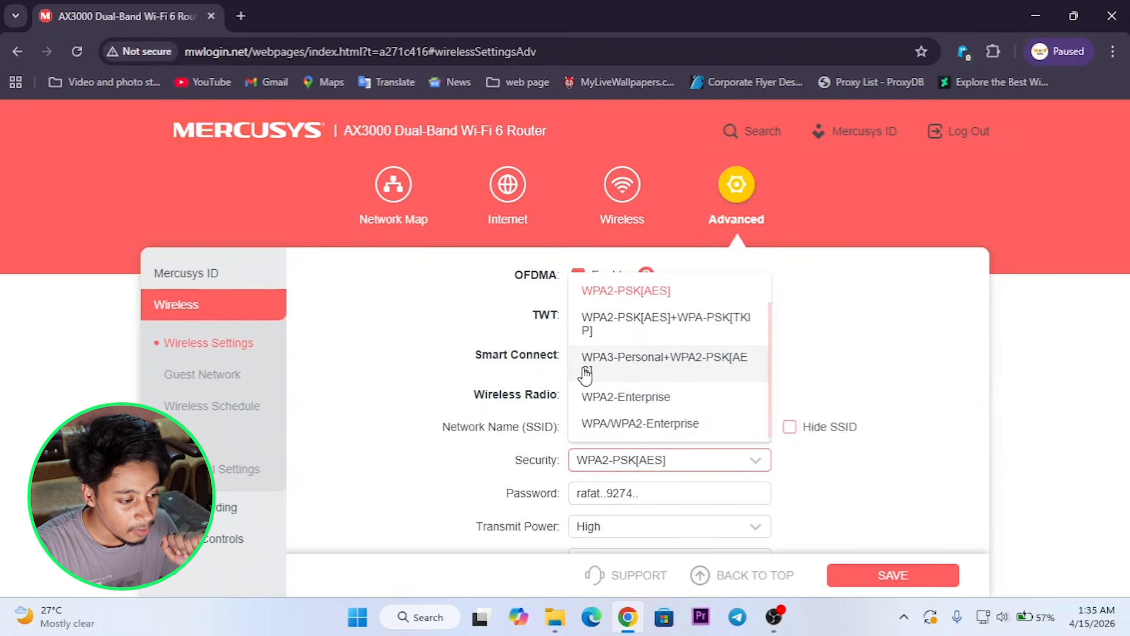
{"action": "left_click", "coordinate": [731, 371]}
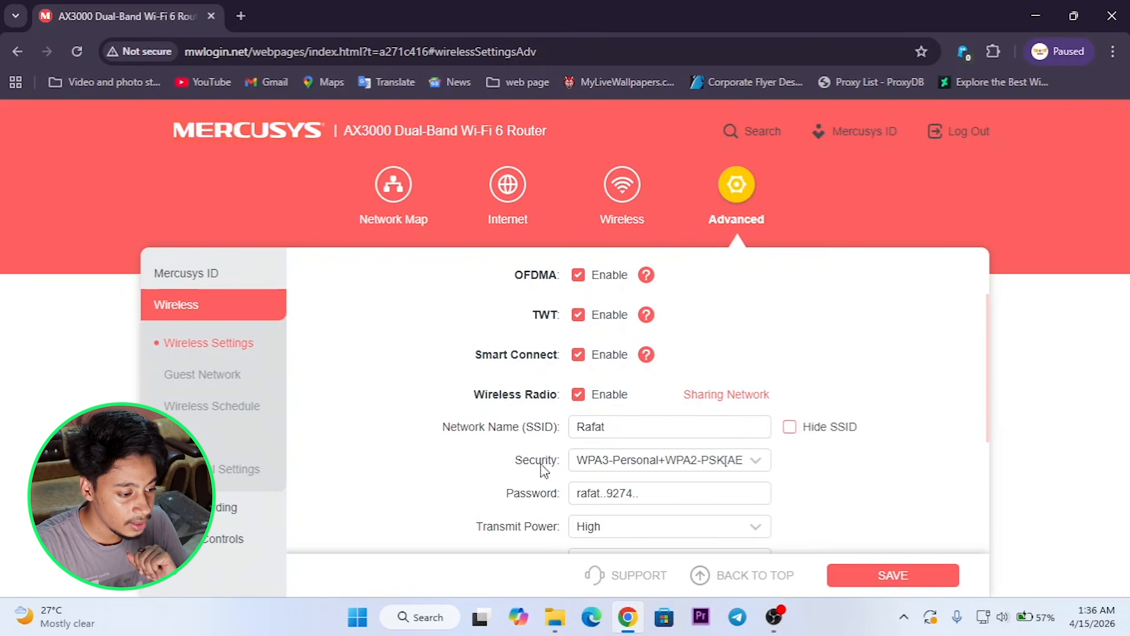
{"action": "scroll", "coordinate": [825, 389], "scroll_direction": "down", "scroll_amount": 4}
{"action": "left_click", "coordinate": [893, 576]}
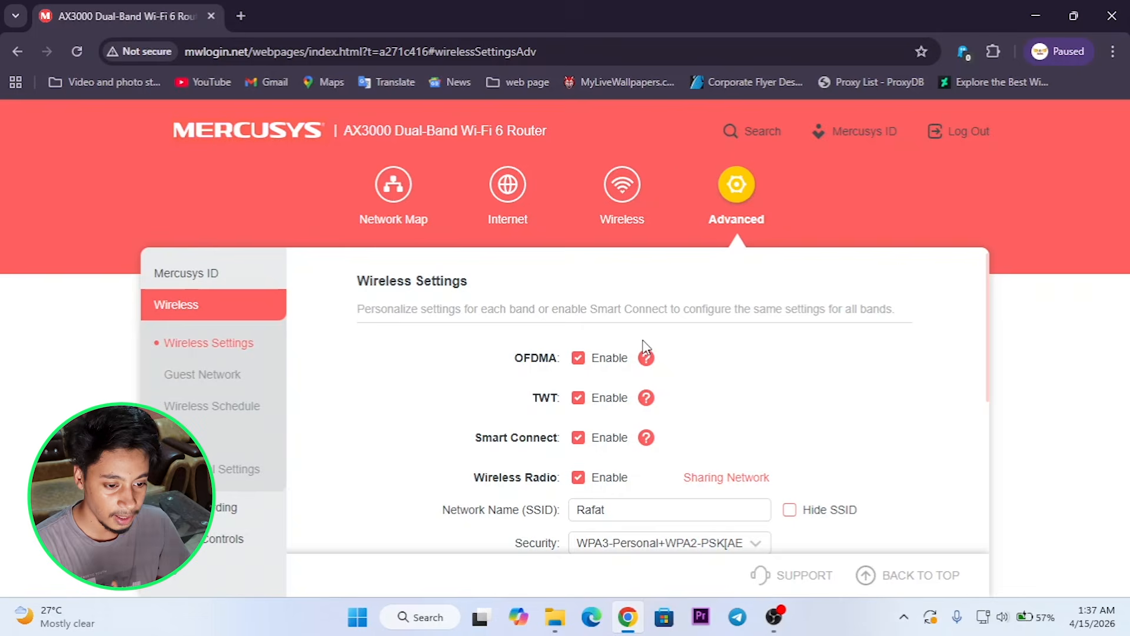
Disable TX flow control in the advanced network LAN settings and save the change
{"action": "left_click", "coordinate": [201, 328]}
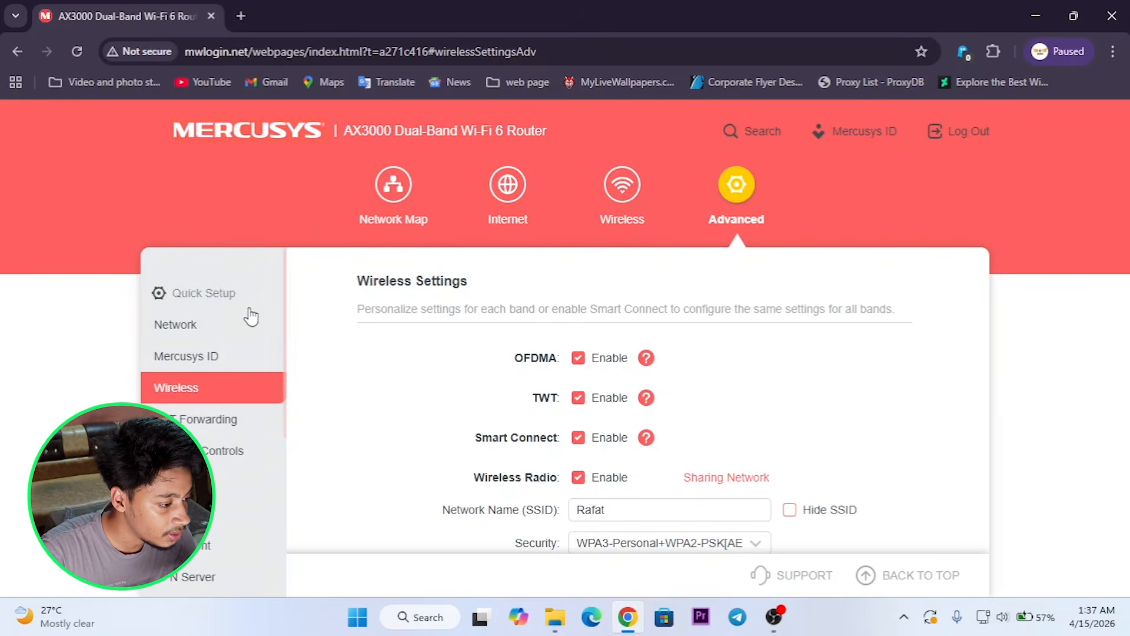
{"action": "left_click", "coordinate": [192, 328]}
{"action": "scroll", "coordinate": [216, 336], "scroll_direction": "down", "scroll_amount": 2}
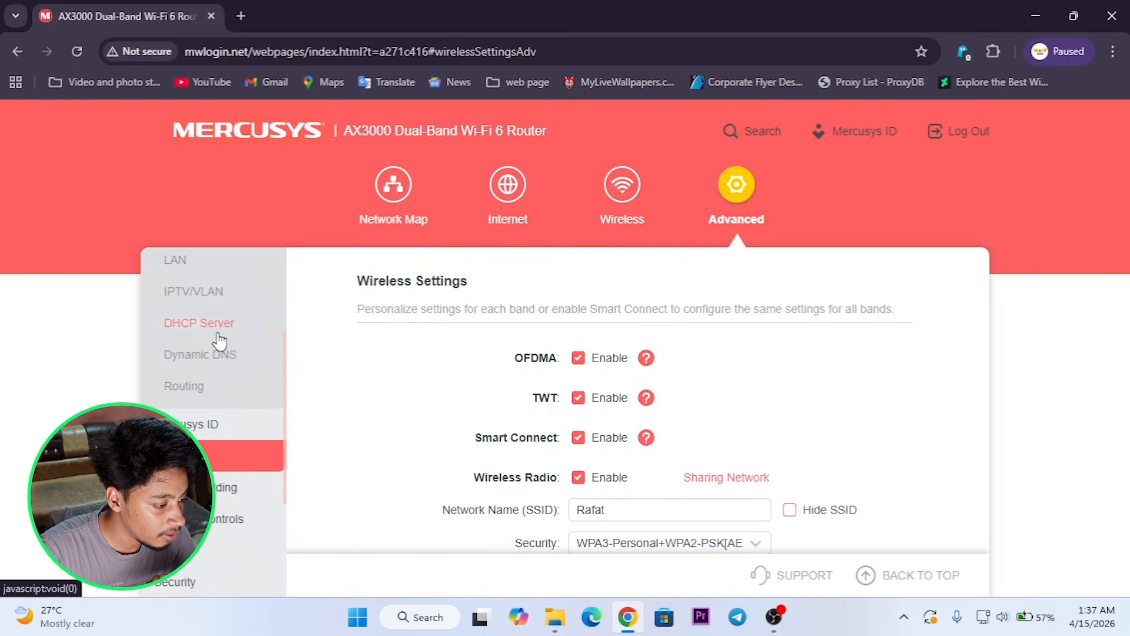
{"action": "scroll", "coordinate": [210, 359], "scroll_direction": "up", "scroll_amount": 1}
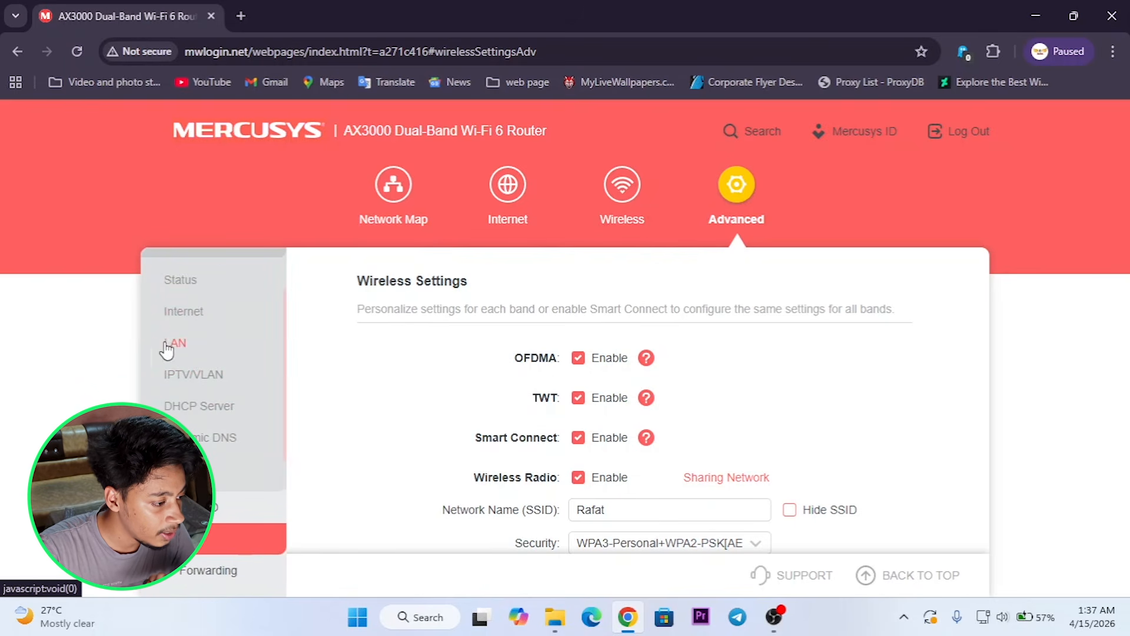
{"action": "left_click", "coordinate": [184, 348]}
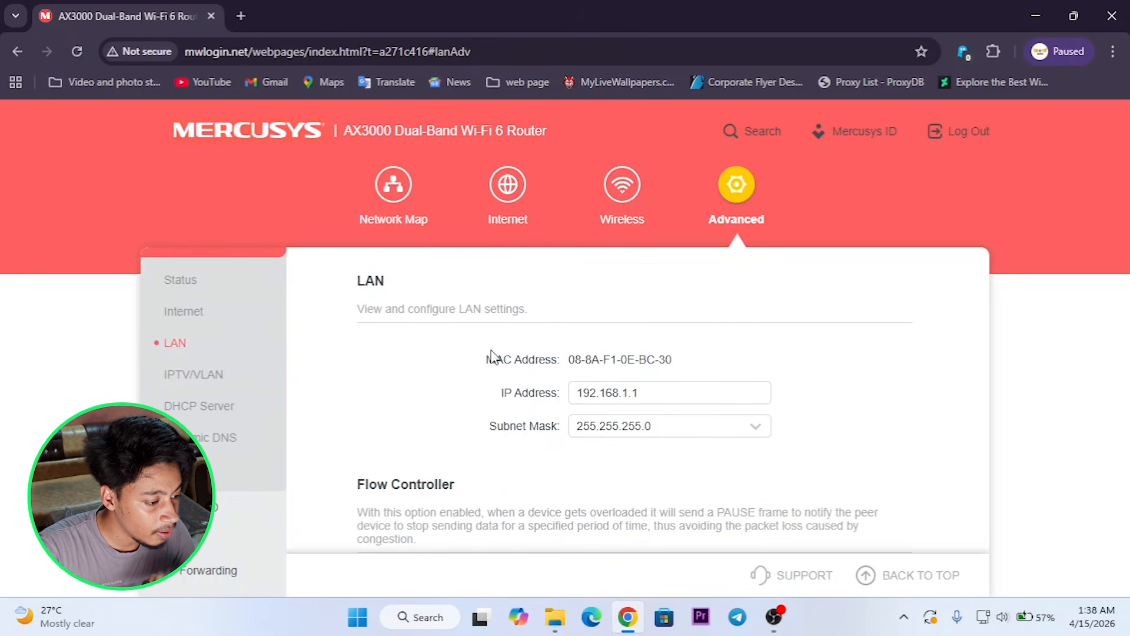
{"action": "scroll", "coordinate": [483, 358], "scroll_direction": "down", "scroll_amount": 2}
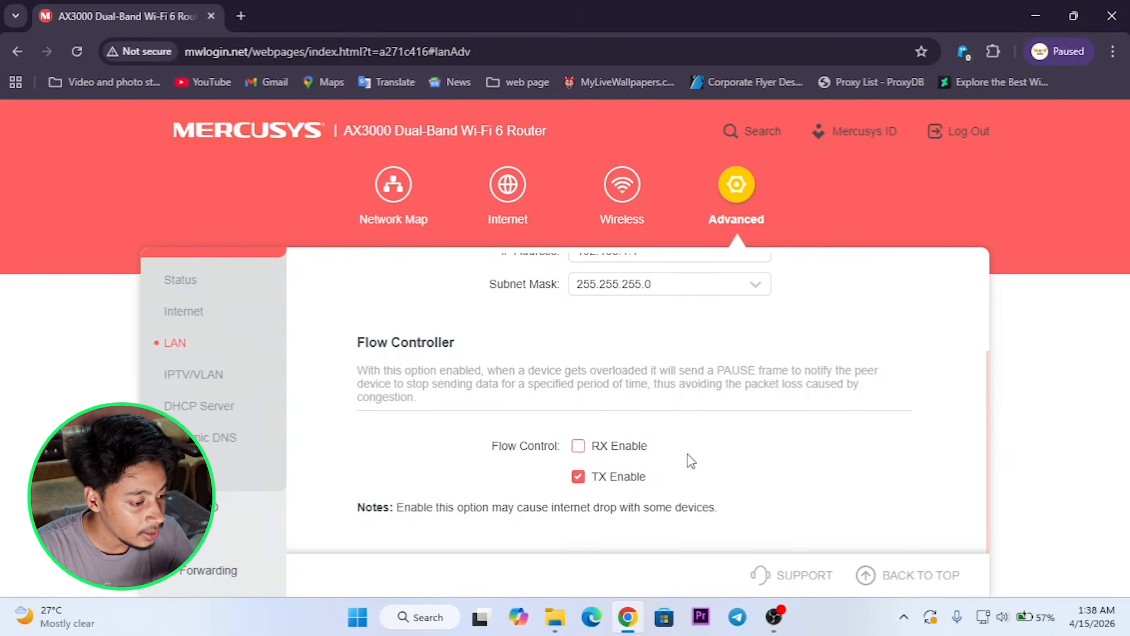
{"action": "left_click", "coordinate": [578, 476]}
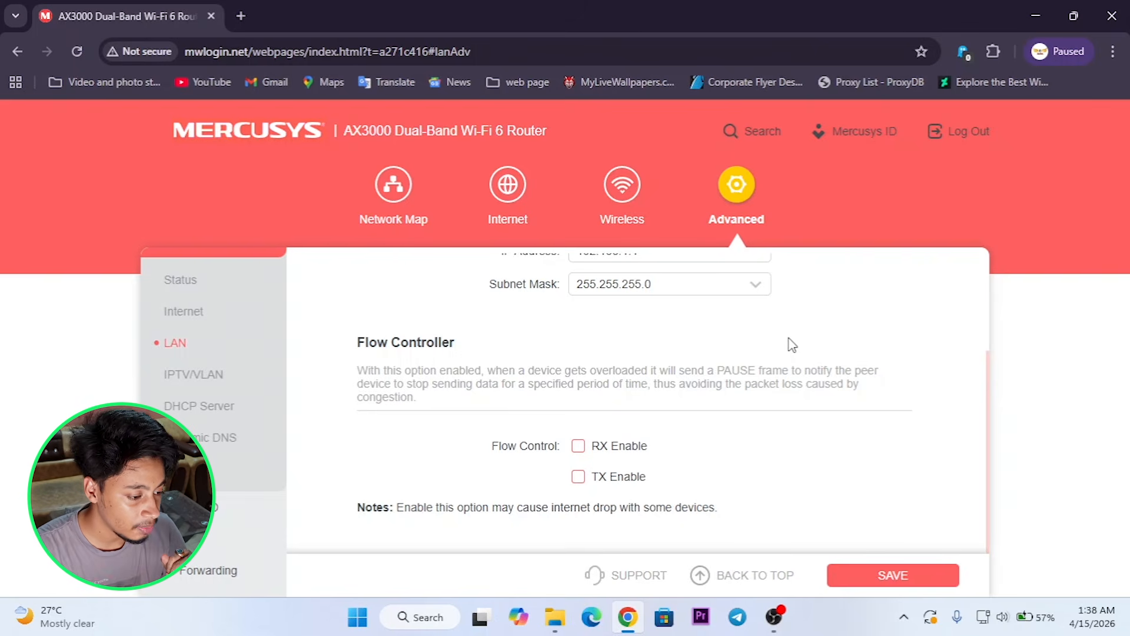
{"action": "left_click", "coordinate": [890, 580]}
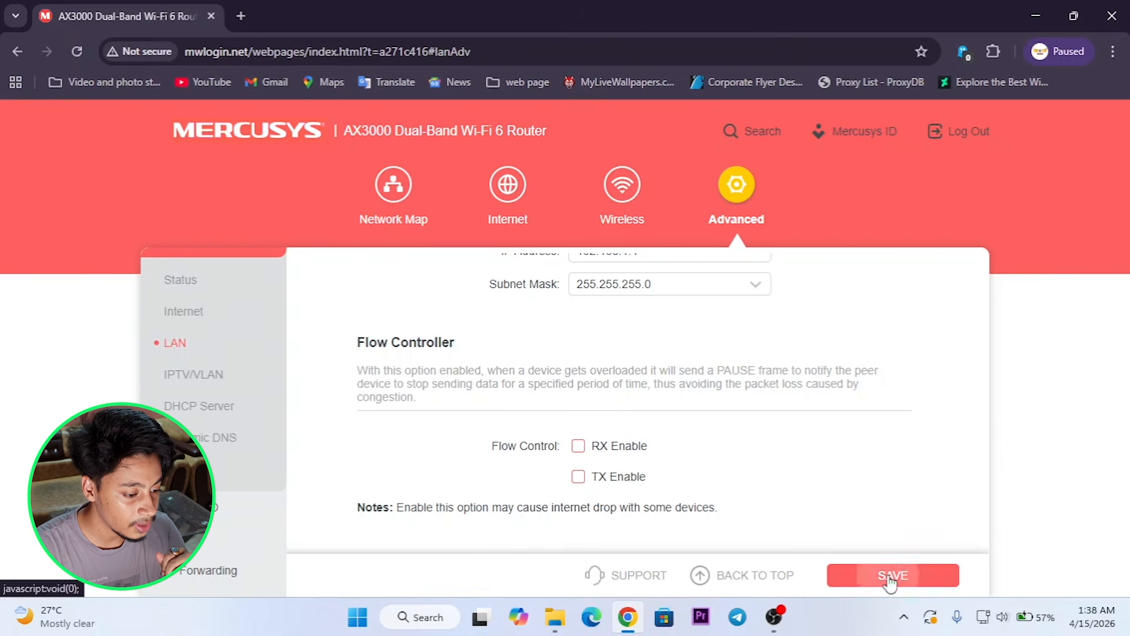
Examine the advanced network Internet settings, from the connection type and MAC Clone down to the Flow Controller section
{"action": "left_click", "coordinate": [183, 312]}
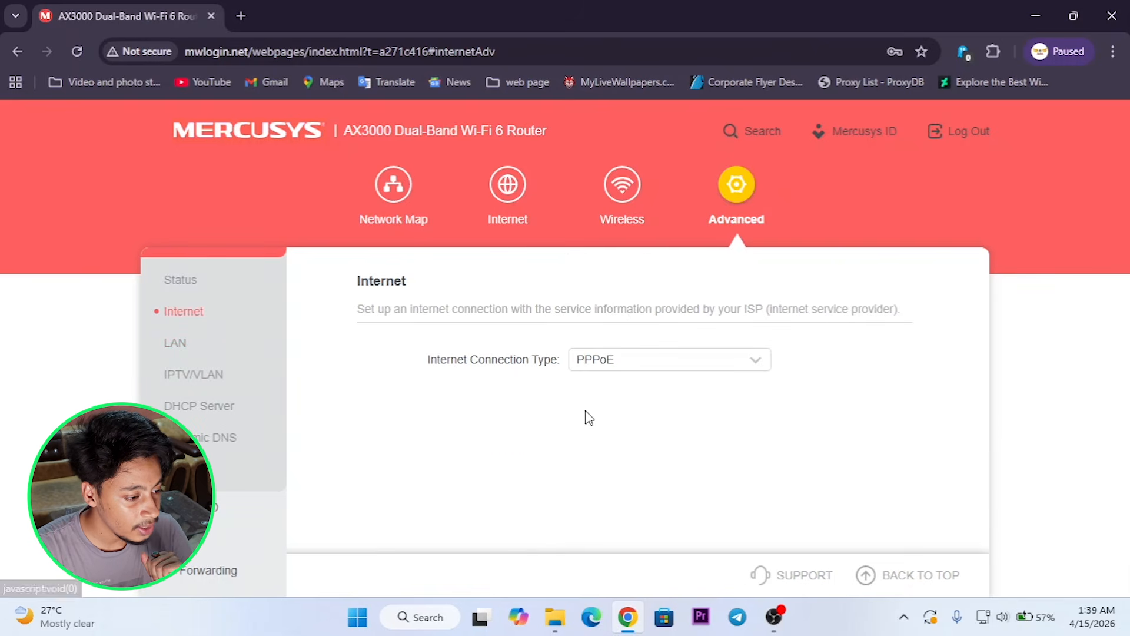
{"action": "scroll", "coordinate": [801, 361], "scroll_direction": "down", "scroll_amount": 5}
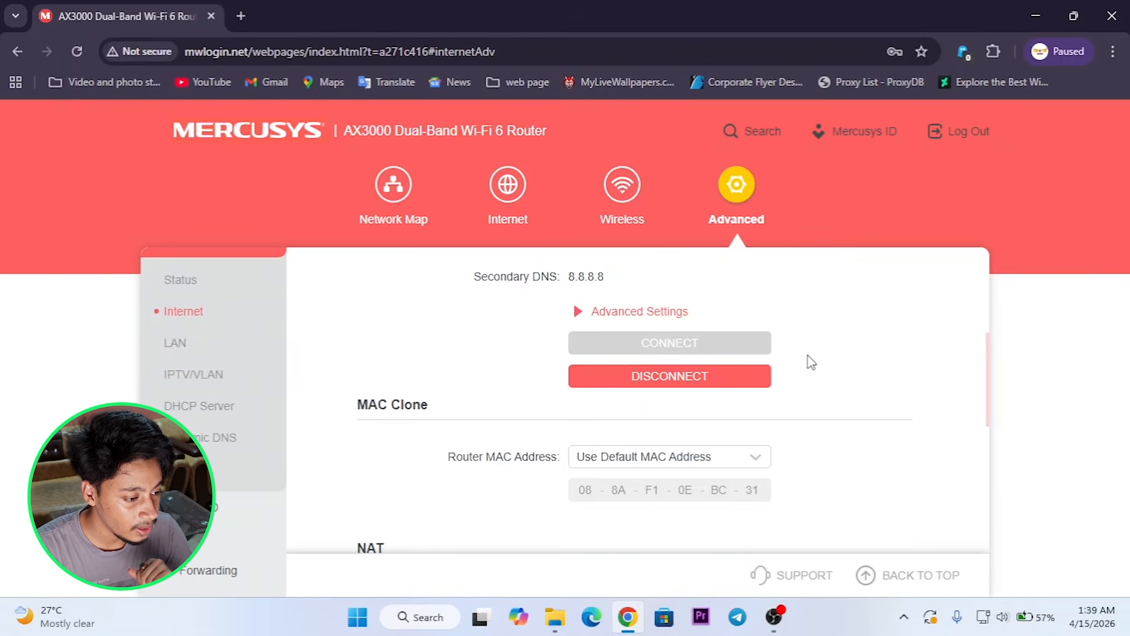
{"action": "scroll", "coordinate": [811, 362], "scroll_direction": "up", "scroll_amount": 5}
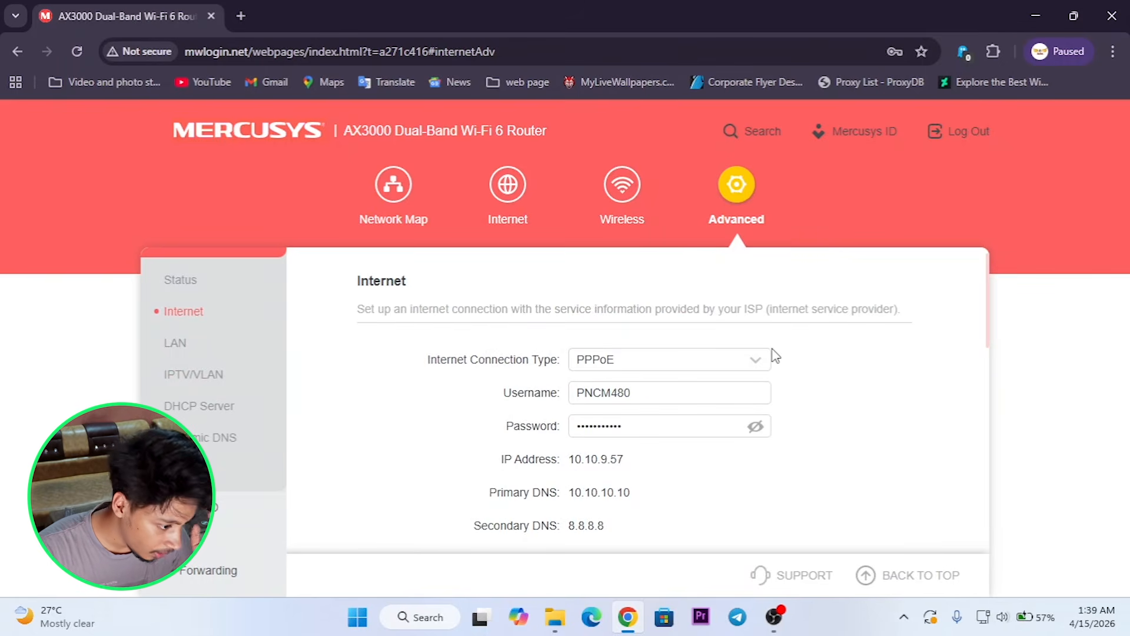
{"action": "scroll", "coordinate": [872, 403], "scroll_direction": "down", "scroll_amount": 9}
{"action": "left_click_drag", "start_coordinate": [377, 424], "coordinate": [484, 424]}
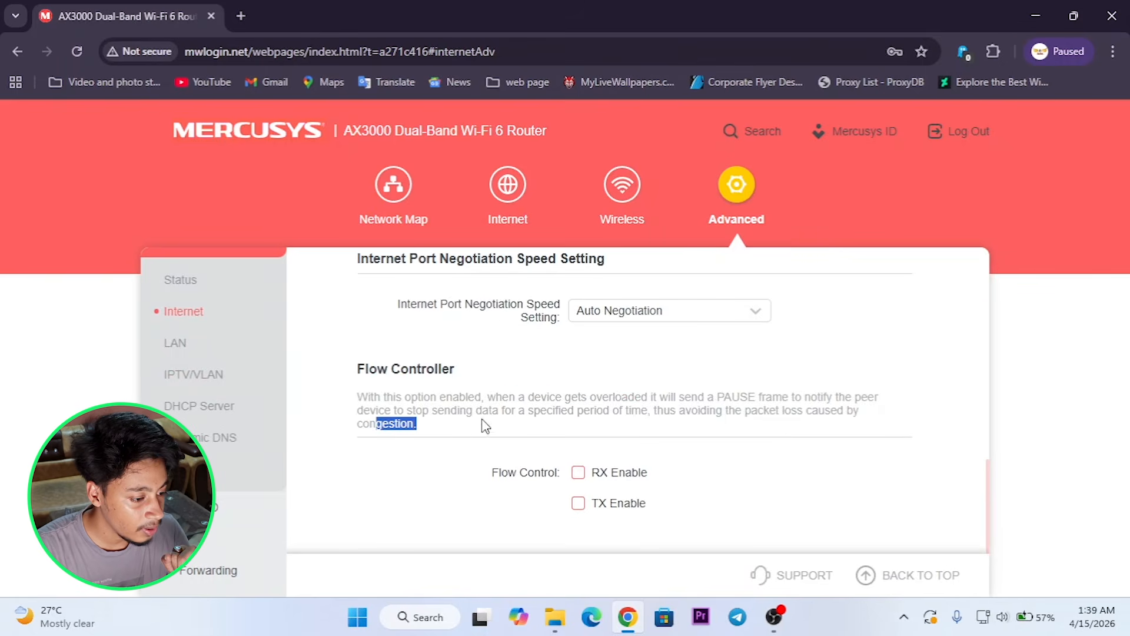
Try enabling RX and TX flow control for the internet port and turn both off again
{"action": "left_click", "coordinate": [578, 472]}
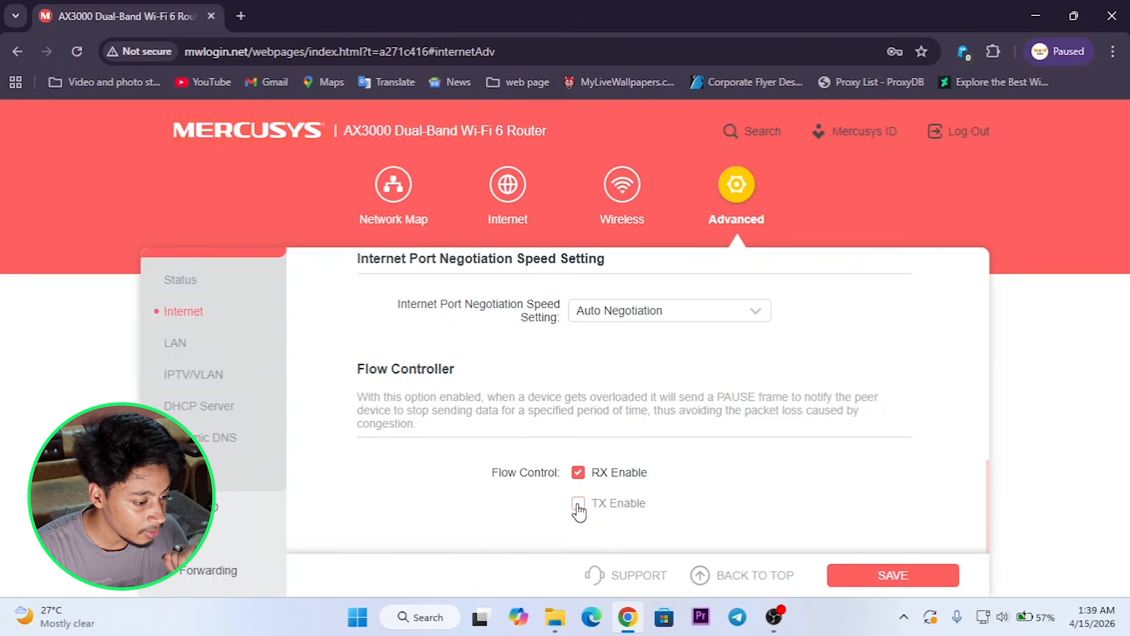
{"action": "left_click", "coordinate": [578, 502]}
{"action": "left_click", "coordinate": [578, 472]}
{"action": "left_click", "coordinate": [578, 502]}
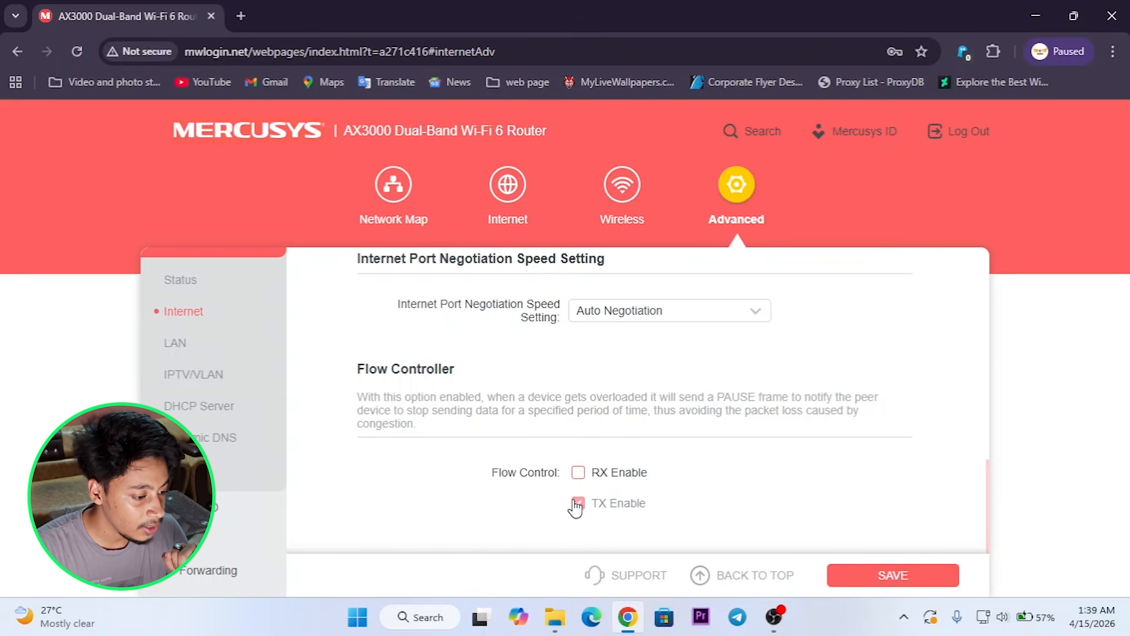
{"action": "scroll", "coordinate": [218, 400], "scroll_direction": "up", "scroll_amount": 2}
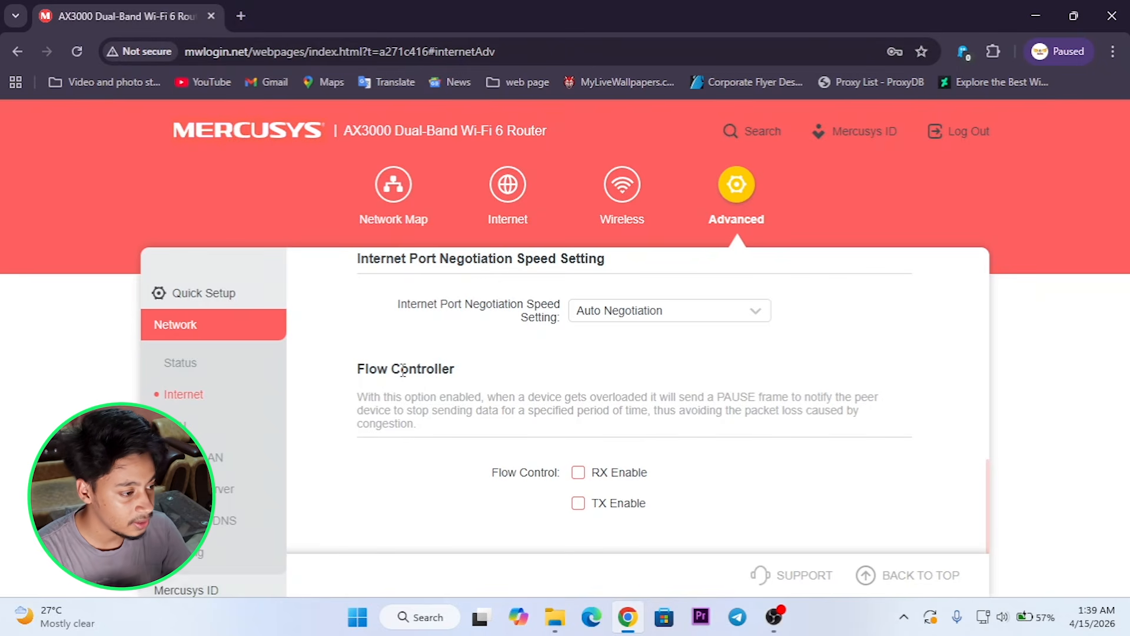
Load YouTube in a new tab, browse the home feed to check the connection speed, and close the tab
{"action": "left_click", "coordinate": [241, 16]}
{"action": "left_click", "coordinate": [203, 82]}
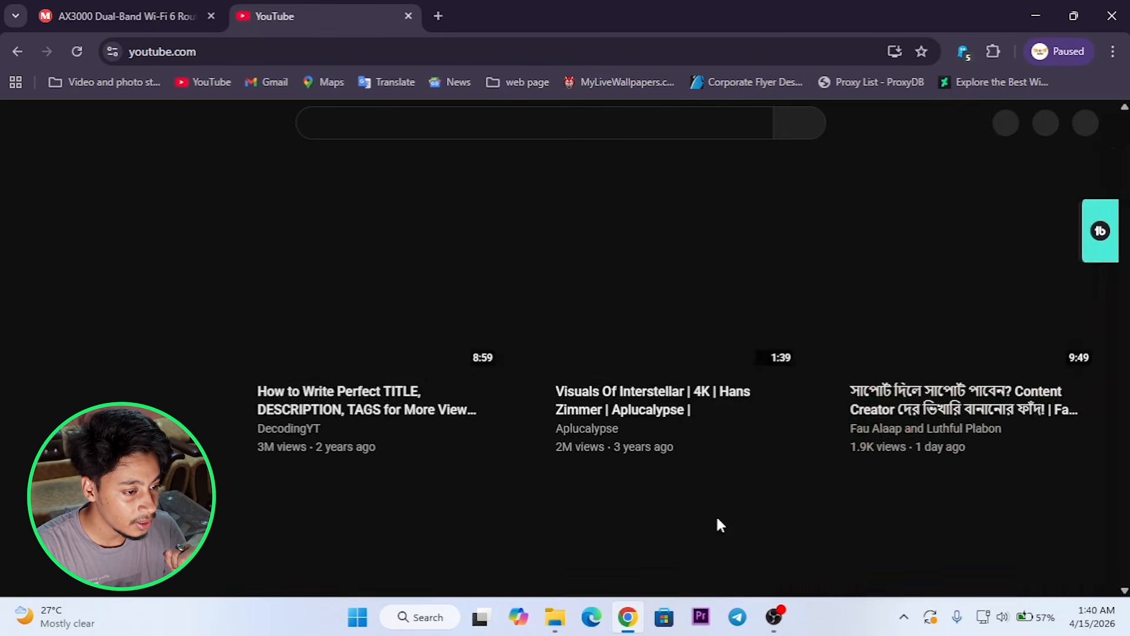
{"action": "scroll", "coordinate": [462, 391], "scroll_direction": "down", "scroll_amount": 3}
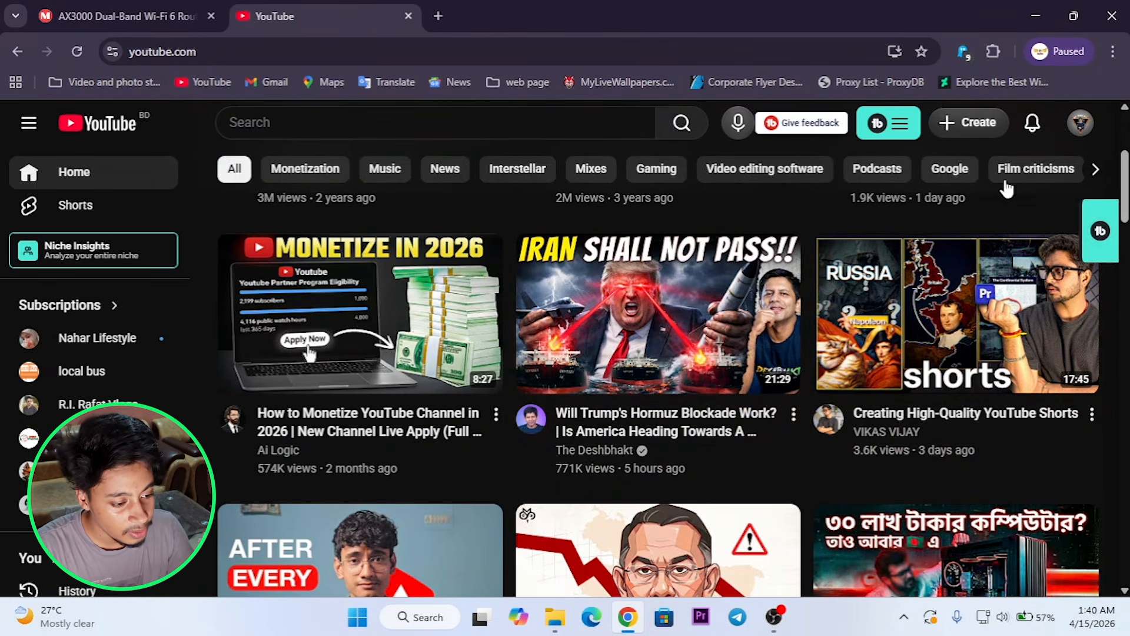
{"action": "scroll", "coordinate": [895, 356], "scroll_direction": "down", "scroll_amount": 6}
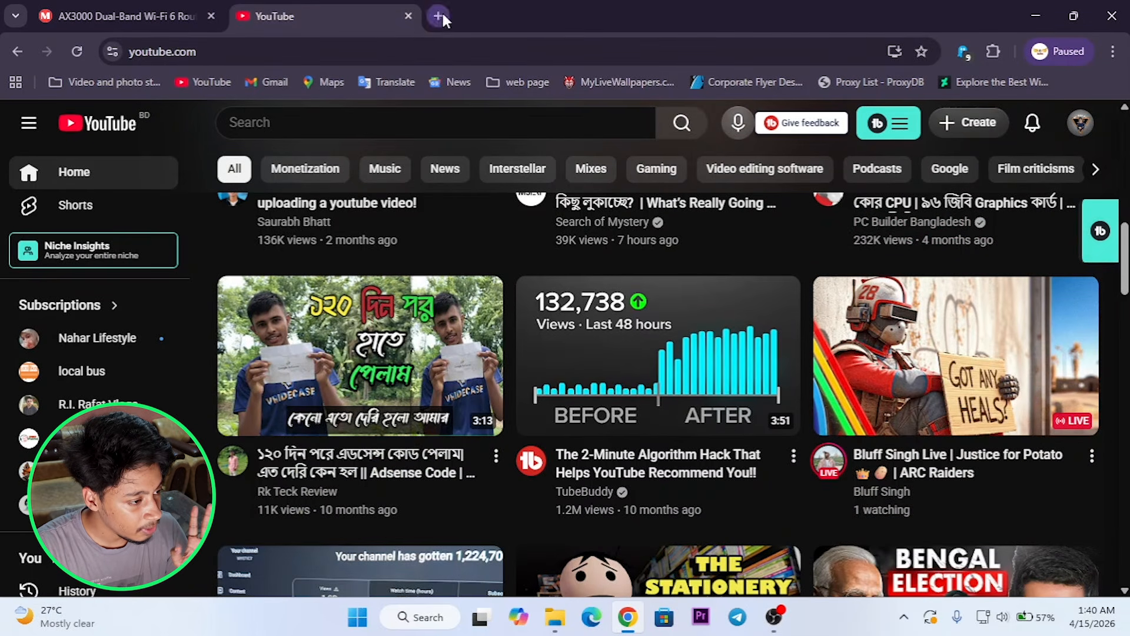
{"action": "left_click", "coordinate": [408, 15]}
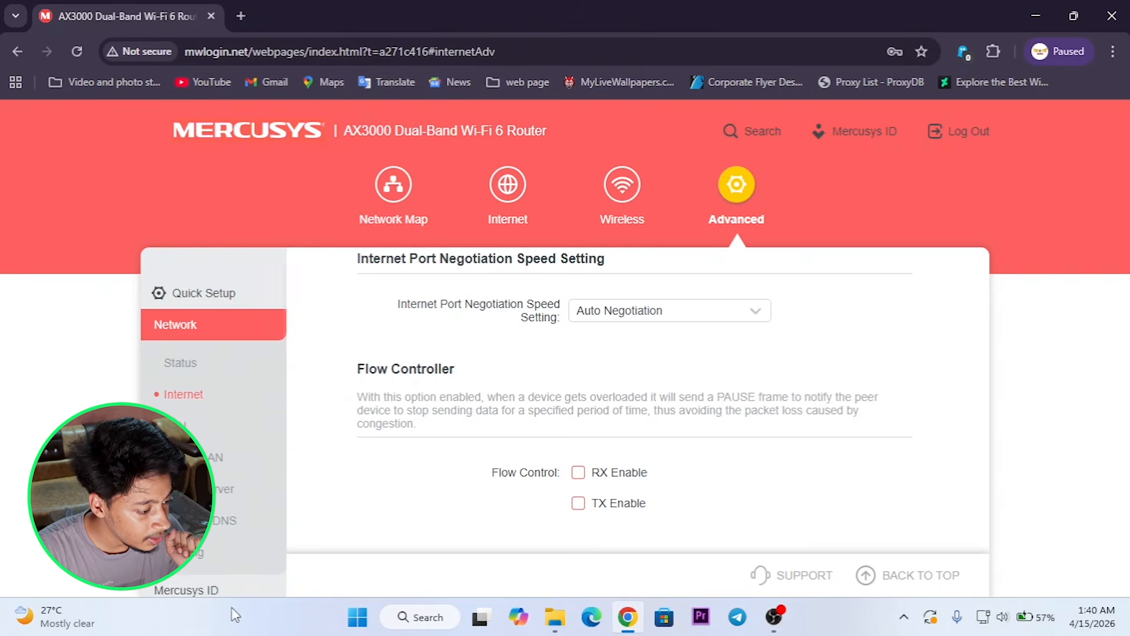
Turn on IPv6 for the router's internet connection in the advanced IPv6 settings
{"action": "scroll", "coordinate": [235, 532], "scroll_direction": "down", "scroll_amount": 5}
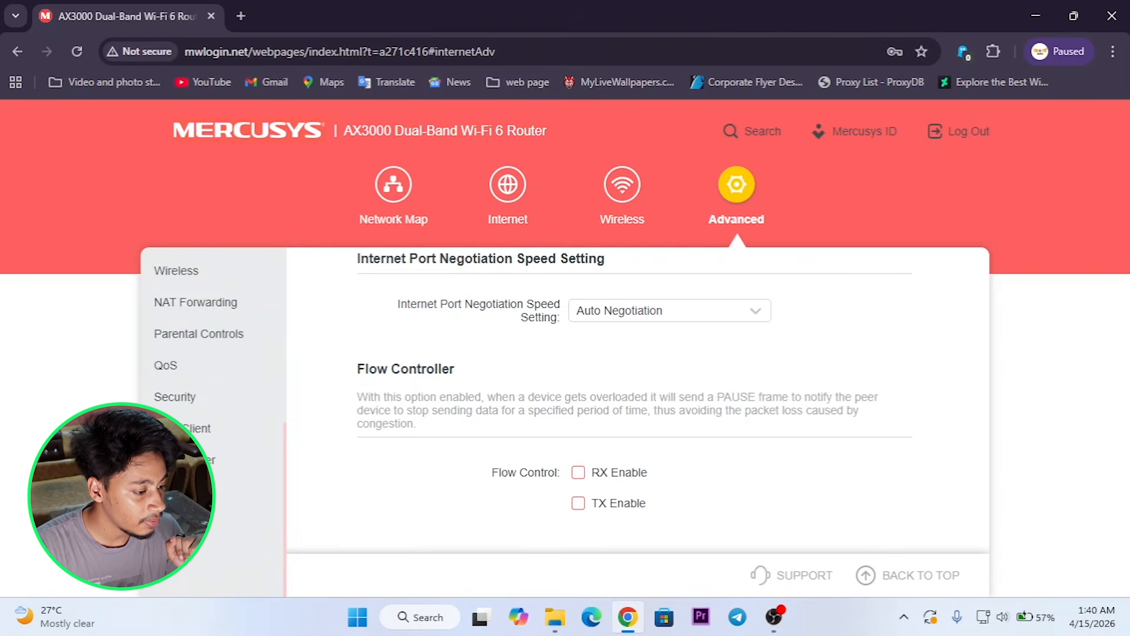
{"action": "left_click", "coordinate": [177, 491]}
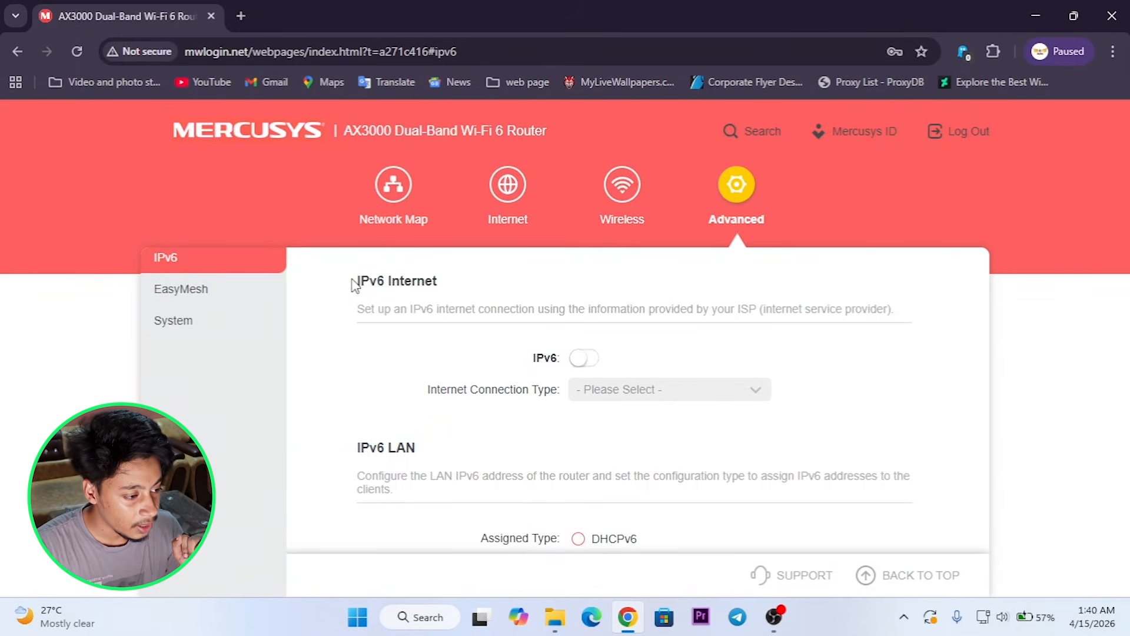
{"action": "left_click_drag", "start_coordinate": [354, 282], "coordinate": [452, 312]}
{"action": "left_click", "coordinate": [457, 323]}
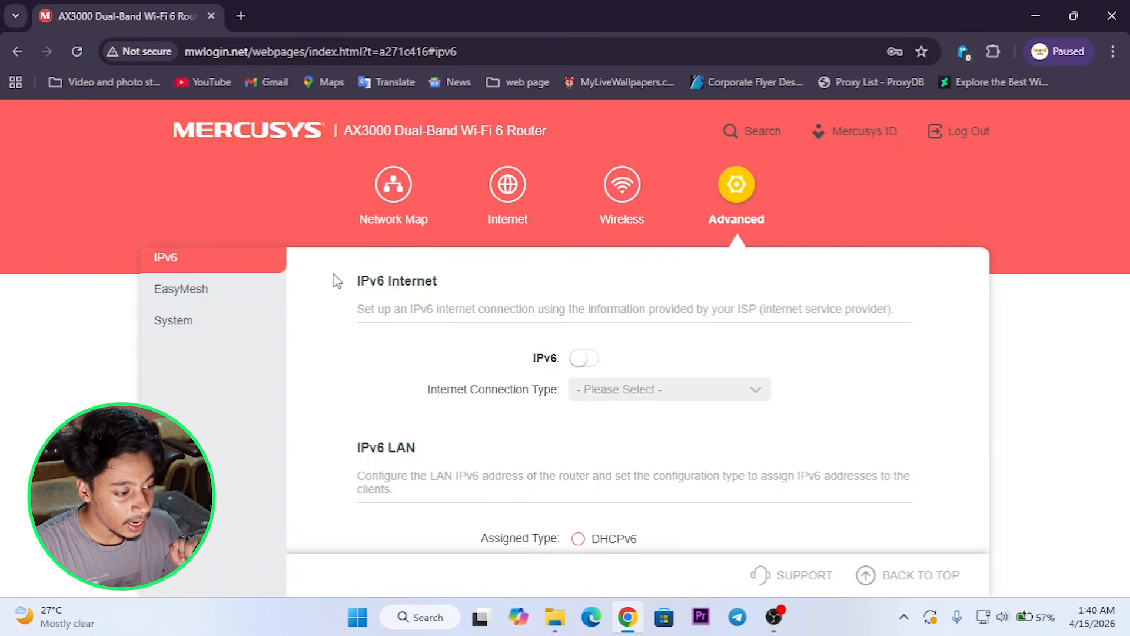
{"action": "left_click_drag", "start_coordinate": [337, 281], "coordinate": [447, 277]}
{"action": "left_click", "coordinate": [374, 321]}
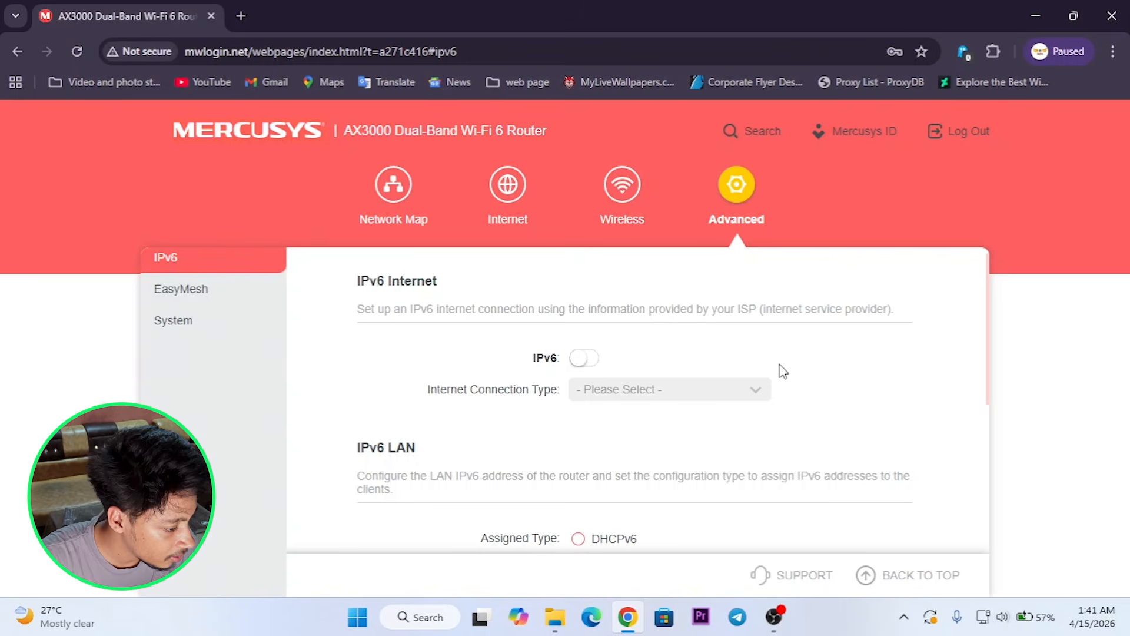
{"action": "left_click", "coordinate": [583, 359]}
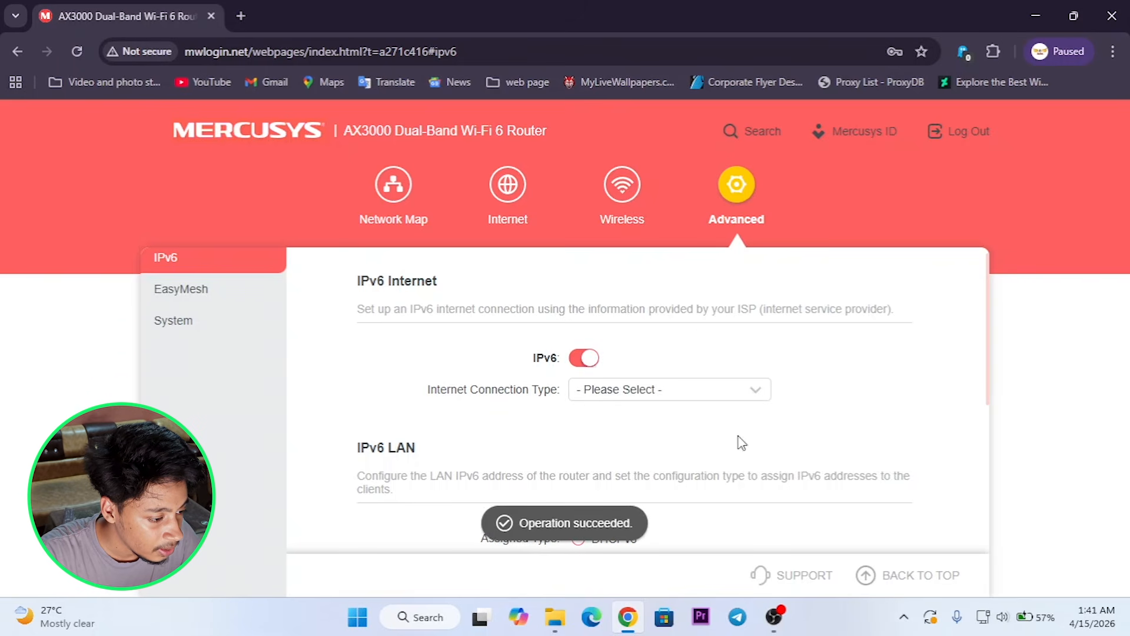
Set the IPv6 internet connection type to PPPoE, sharing the same PPPoE session with IPv4, and save the settings
{"action": "left_click_drag", "start_coordinate": [429, 392], "coordinate": [516, 393]}
{"action": "left_click", "coordinate": [516, 396]}
{"action": "left_click", "coordinate": [624, 391]}
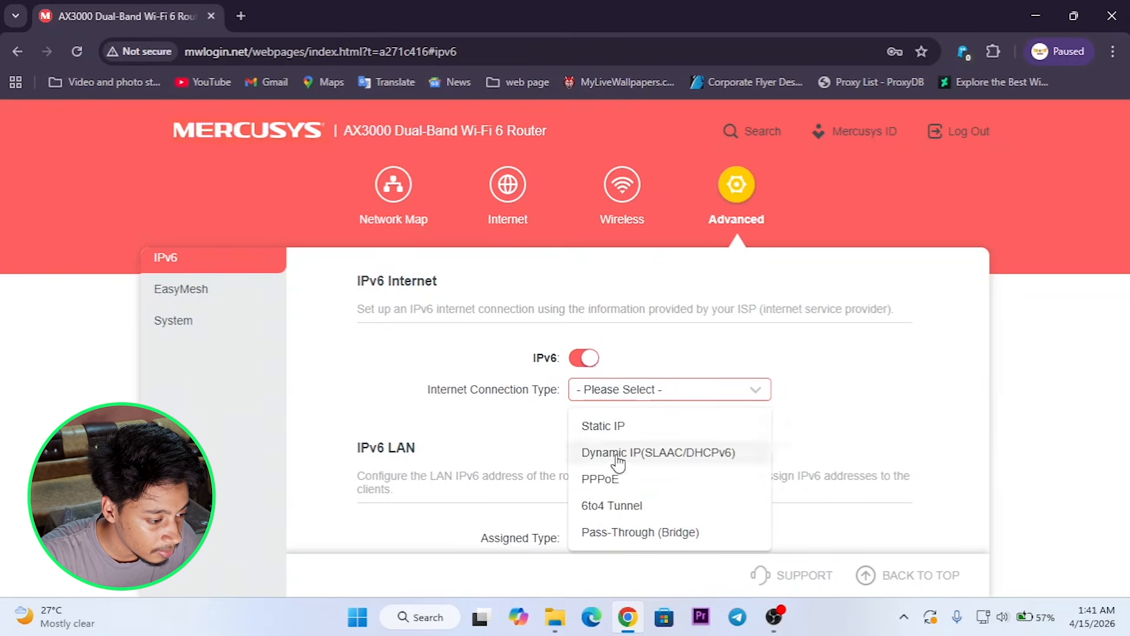
{"action": "left_click", "coordinate": [647, 482]}
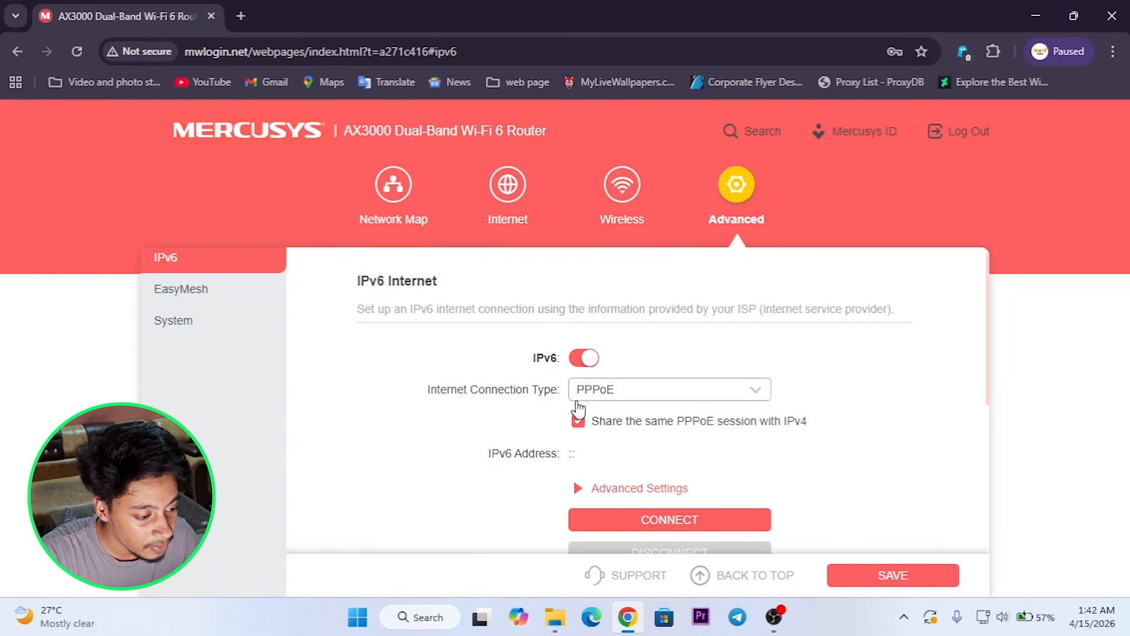
{"action": "left_click", "coordinate": [578, 422]}
{"action": "left_click", "coordinate": [578, 422]}
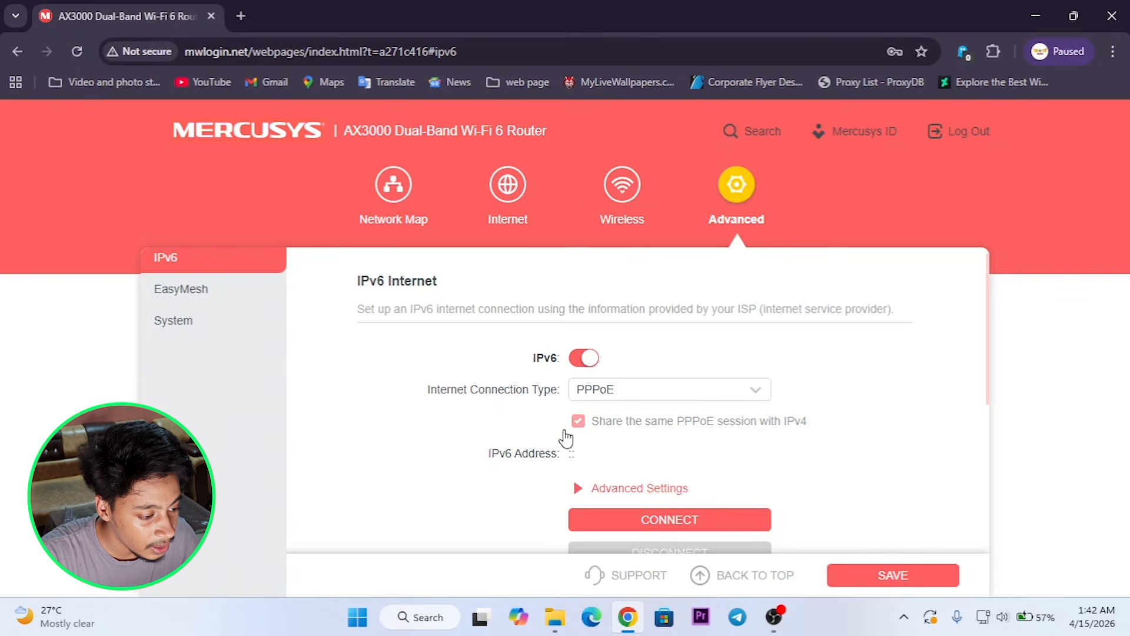
{"action": "scroll", "coordinate": [891, 421], "scroll_direction": "down", "scroll_amount": 4}
{"action": "scroll", "coordinate": [892, 385], "scroll_direction": "down", "scroll_amount": 4}
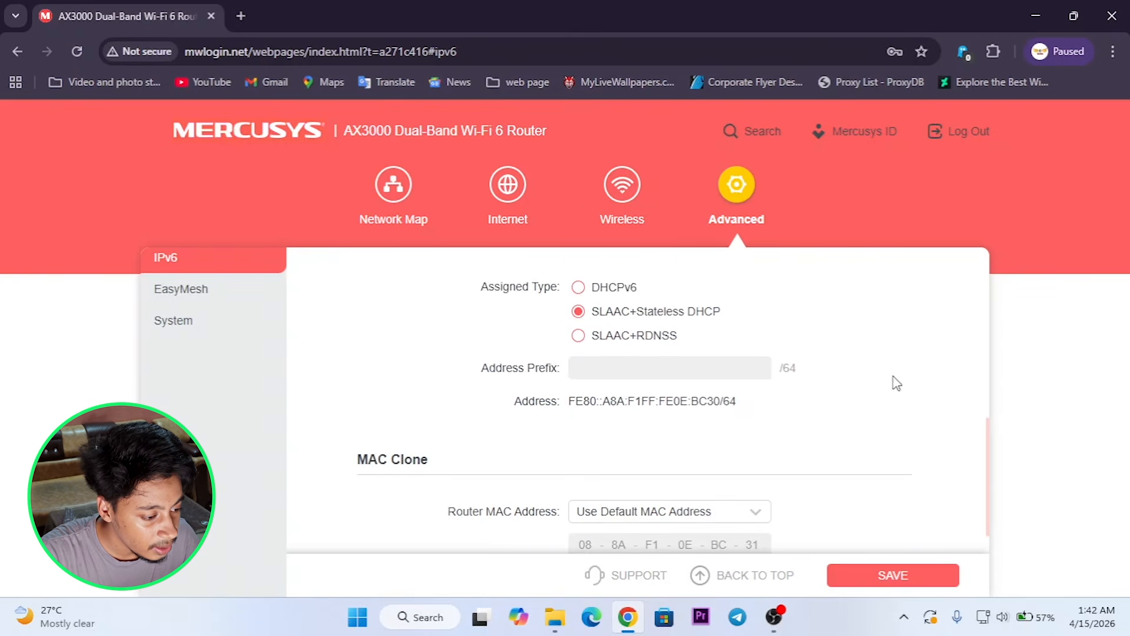
{"action": "scroll", "coordinate": [865, 343], "scroll_direction": "up", "scroll_amount": 8}
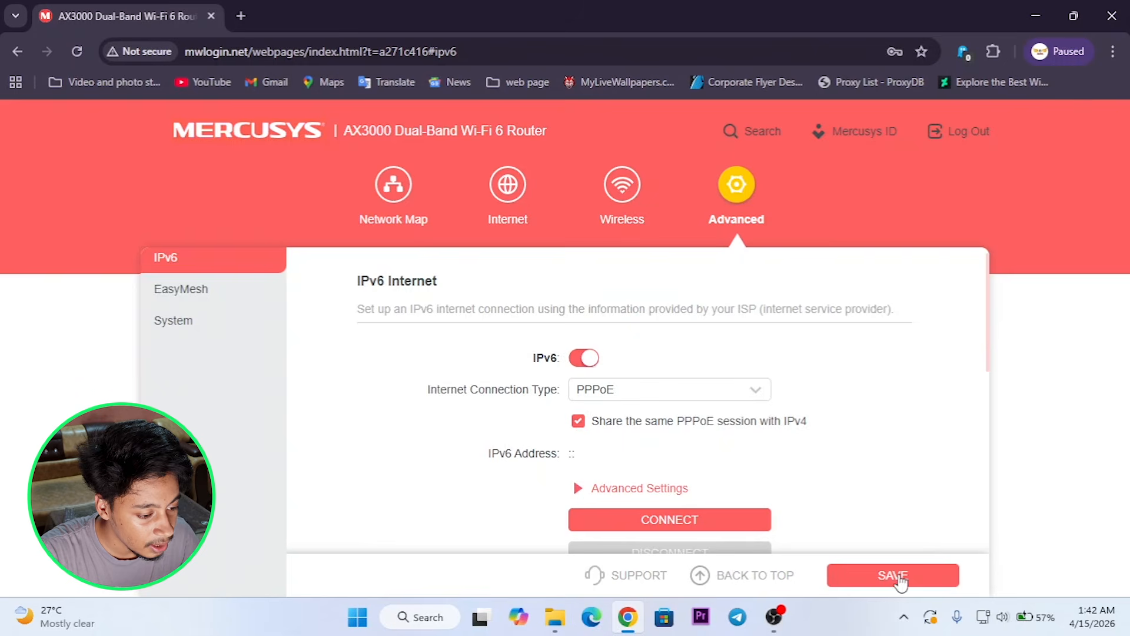
{"action": "left_click", "coordinate": [894, 577]}
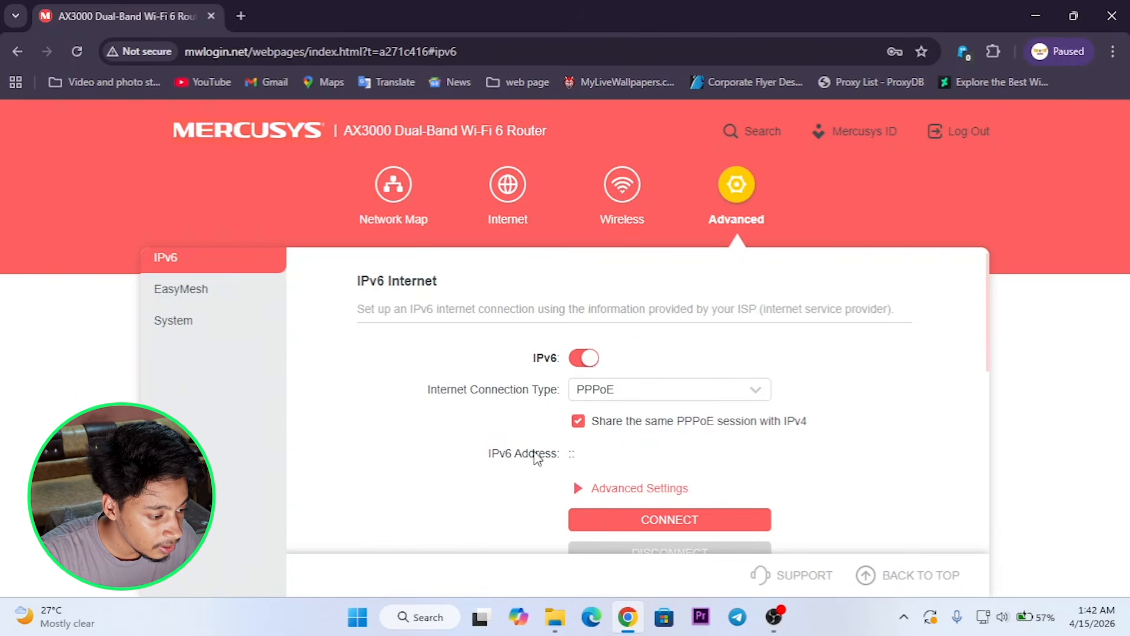
Check the IPv6 addresses assigned to the internet connection and the LAN, plus the internet status in the network map
{"action": "left_click_drag", "start_coordinate": [506, 454], "coordinate": [625, 459]}
{"action": "left_click_drag", "start_coordinate": [332, 479], "coordinate": [308, 483]}
{"action": "left_click", "coordinate": [867, 415]}
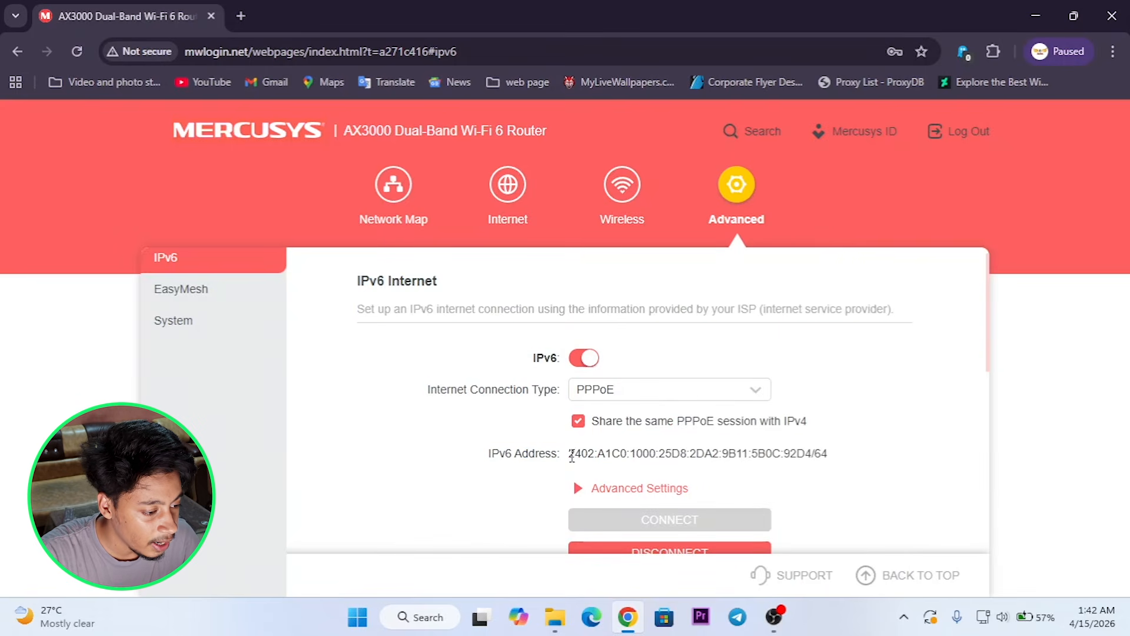
{"action": "mouse_move", "coordinate": [569, 453]}
{"action": "left_mouse_down"}
{"action": "mouse_move", "coordinate": [853, 463]}
{"action": "mouse_move", "coordinate": [706, 484]}
{"action": "mouse_move", "coordinate": [528, 535]}
{"action": "left_mouse_up"}
{"action": "left_click", "coordinate": [850, 479]}
{"action": "scroll", "coordinate": [853, 465], "scroll_direction": "down", "scroll_amount": 5}
{"action": "left_click", "coordinate": [545, 490]}
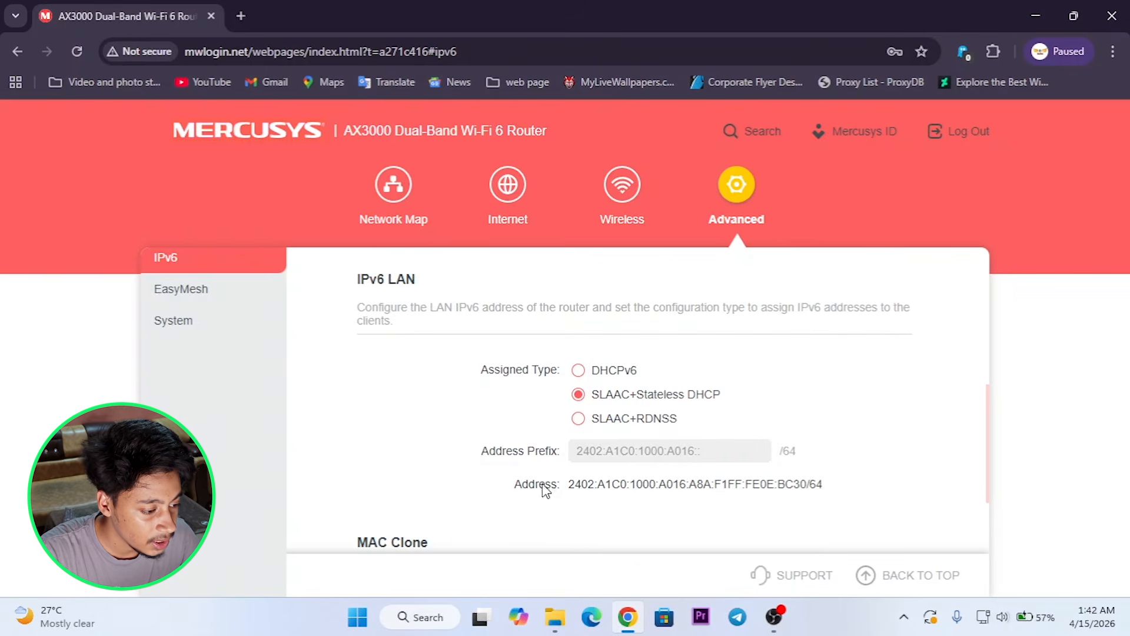
{"action": "scroll", "coordinate": [606, 452], "scroll_direction": "down", "scroll_amount": 2}
{"action": "scroll", "coordinate": [650, 410], "scroll_direction": "up", "scroll_amount": 6}
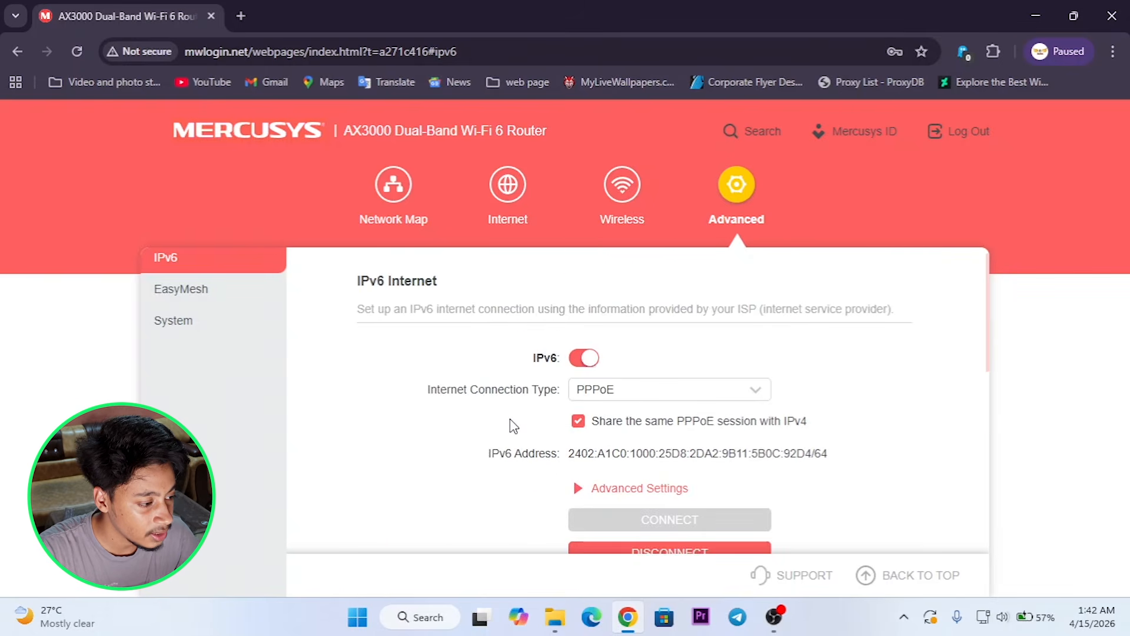
{"action": "left_click", "coordinate": [396, 182]}
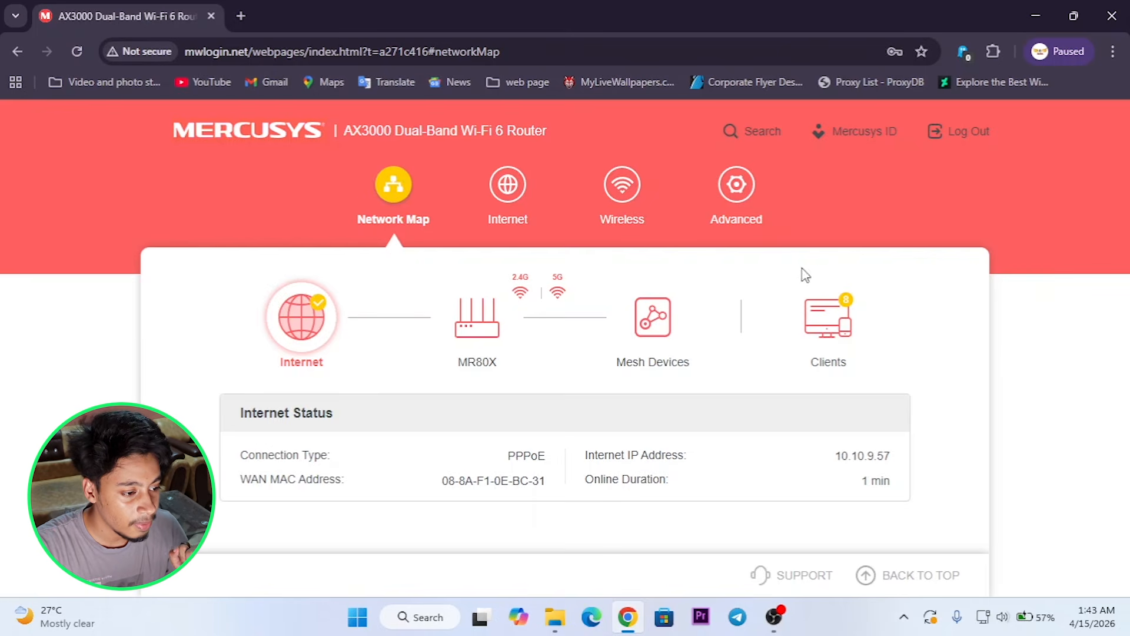
Try enabling the VPN client in the advanced settings, look over its server and device lists, and turn it off again
{"action": "left_click", "coordinate": [740, 189]}
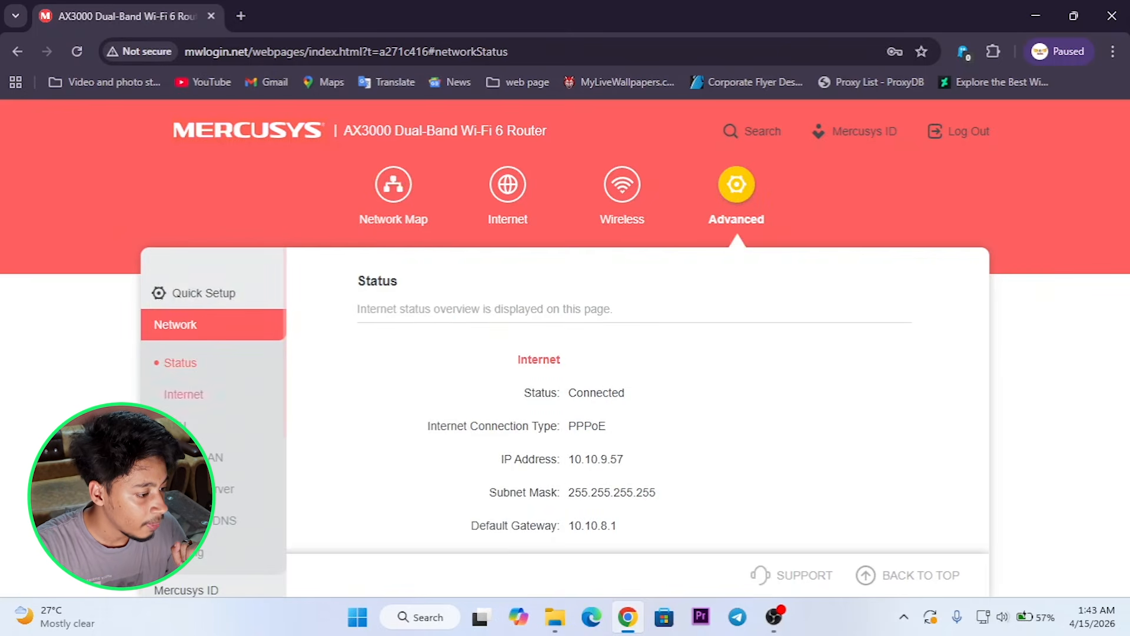
{"action": "scroll", "coordinate": [214, 441], "scroll_direction": "down", "scroll_amount": 3}
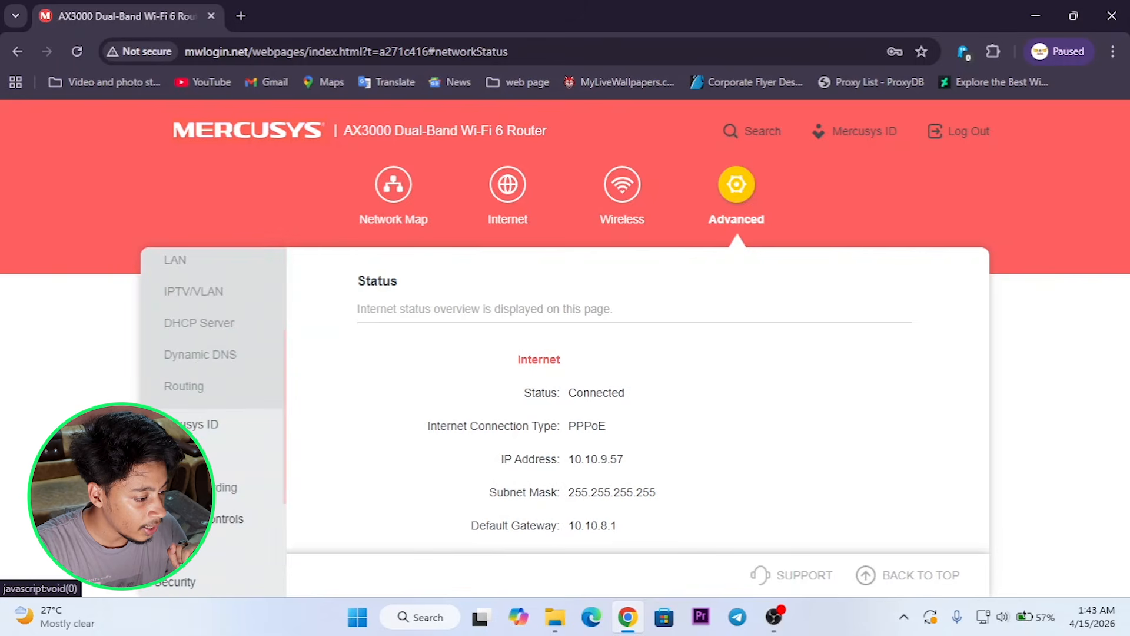
{"action": "scroll", "coordinate": [213, 442], "scroll_direction": "down", "scroll_amount": 3}
{"action": "left_click", "coordinate": [206, 448]}
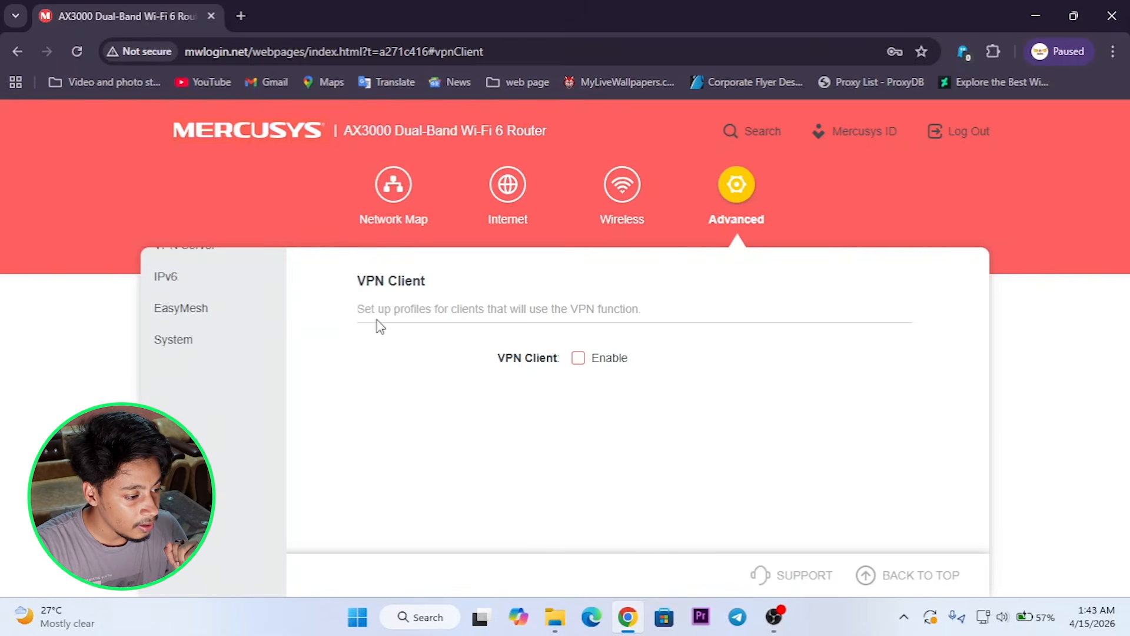
{"action": "left_click", "coordinate": [578, 357]}
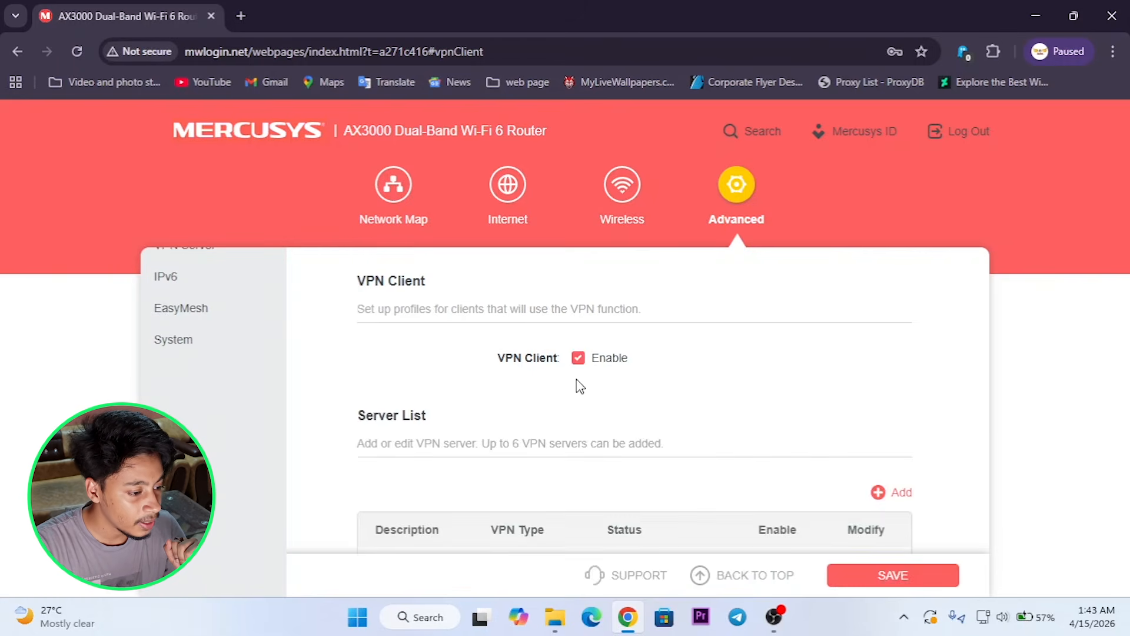
{"action": "scroll", "coordinate": [753, 427], "scroll_direction": "down", "scroll_amount": 3}
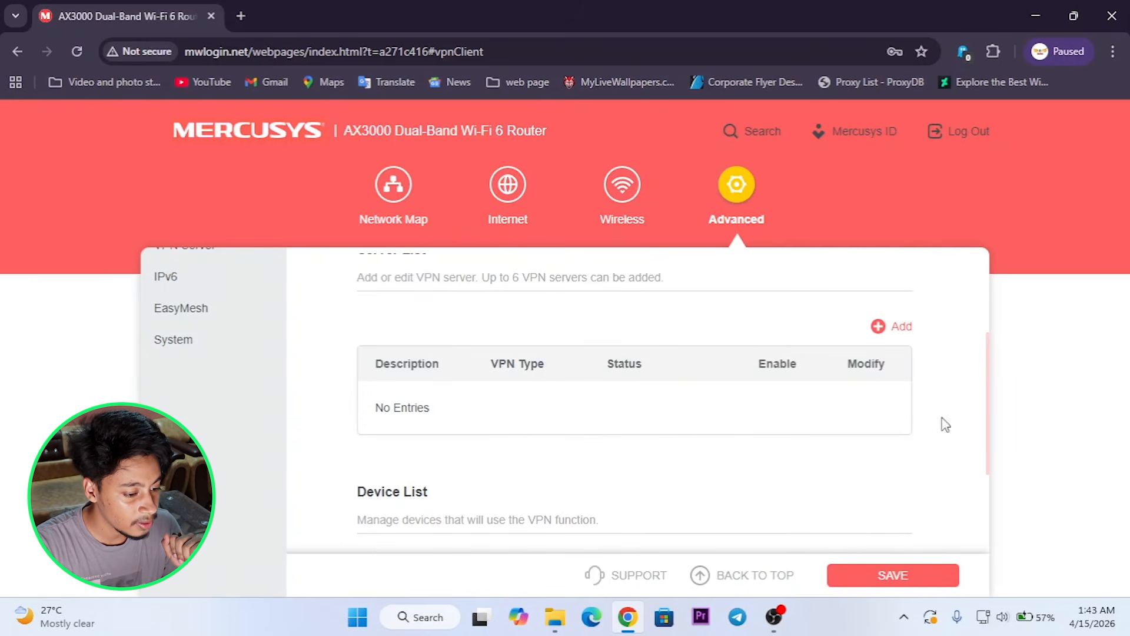
{"action": "scroll", "coordinate": [766, 318], "scroll_direction": "up", "scroll_amount": 3}
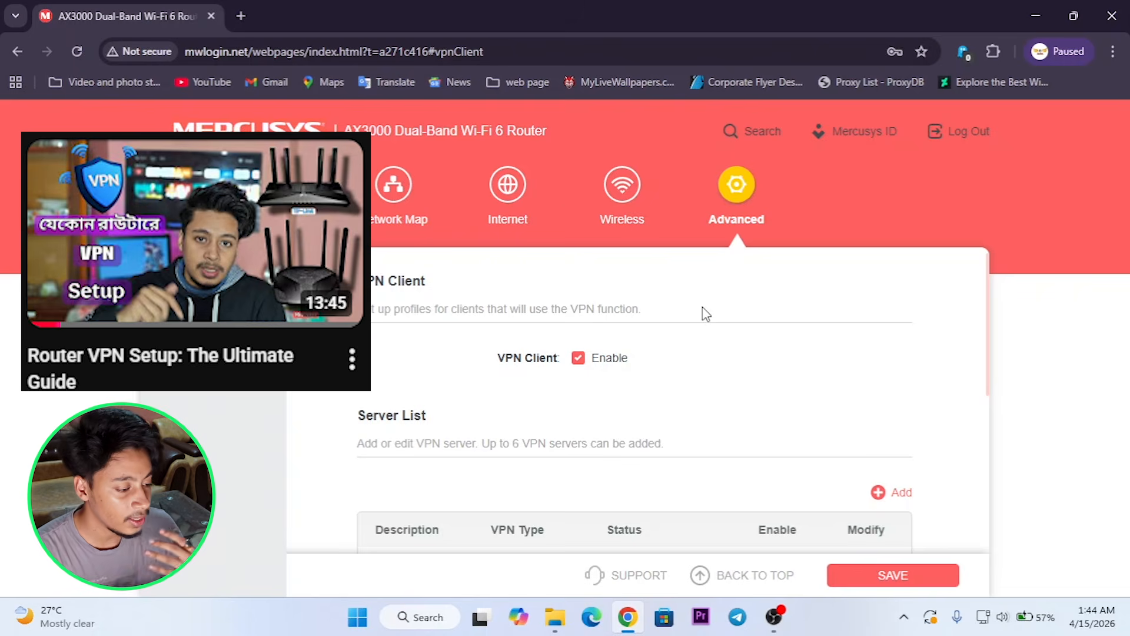
{"action": "scroll", "coordinate": [570, 365], "scroll_direction": "down", "scroll_amount": 3}
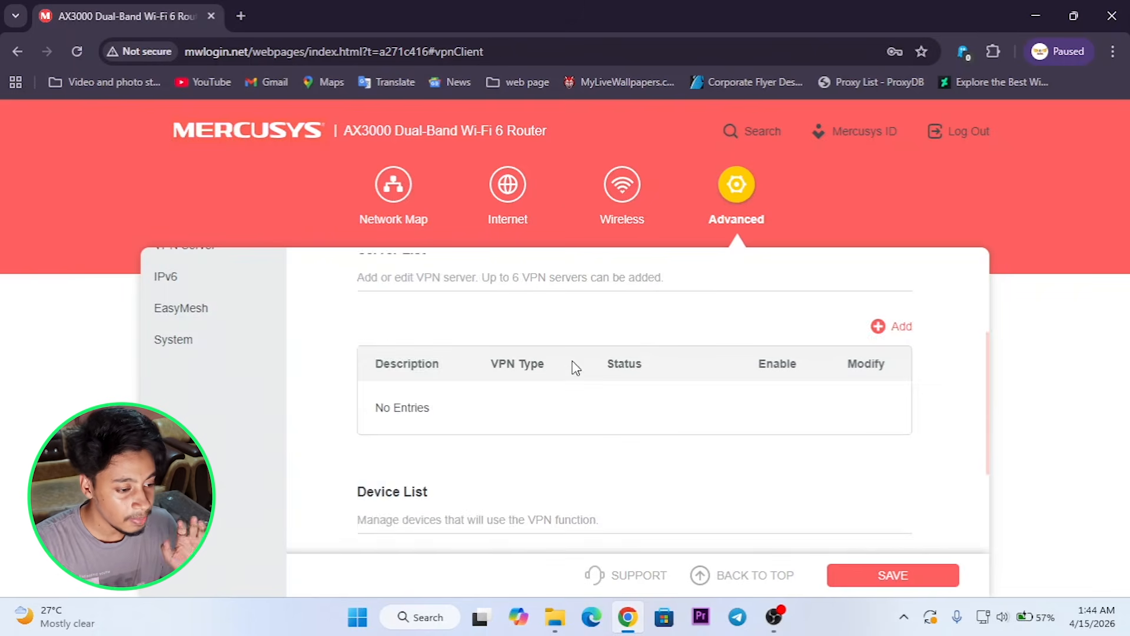
{"action": "scroll", "coordinate": [603, 376], "scroll_direction": "up", "scroll_amount": 3}
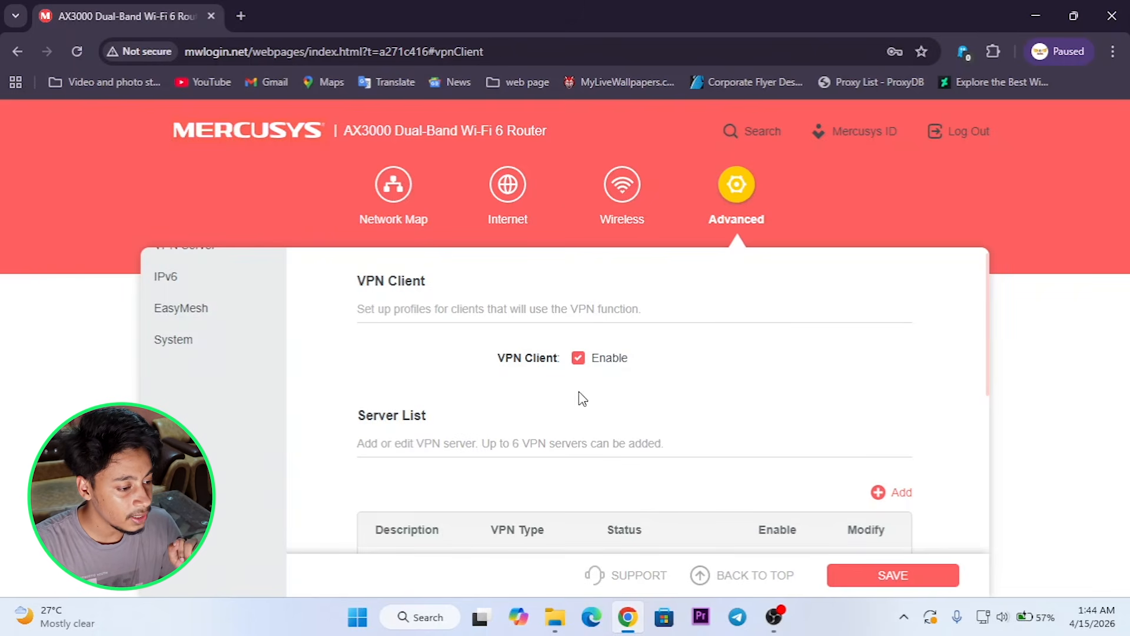
{"action": "left_click", "coordinate": [578, 358]}
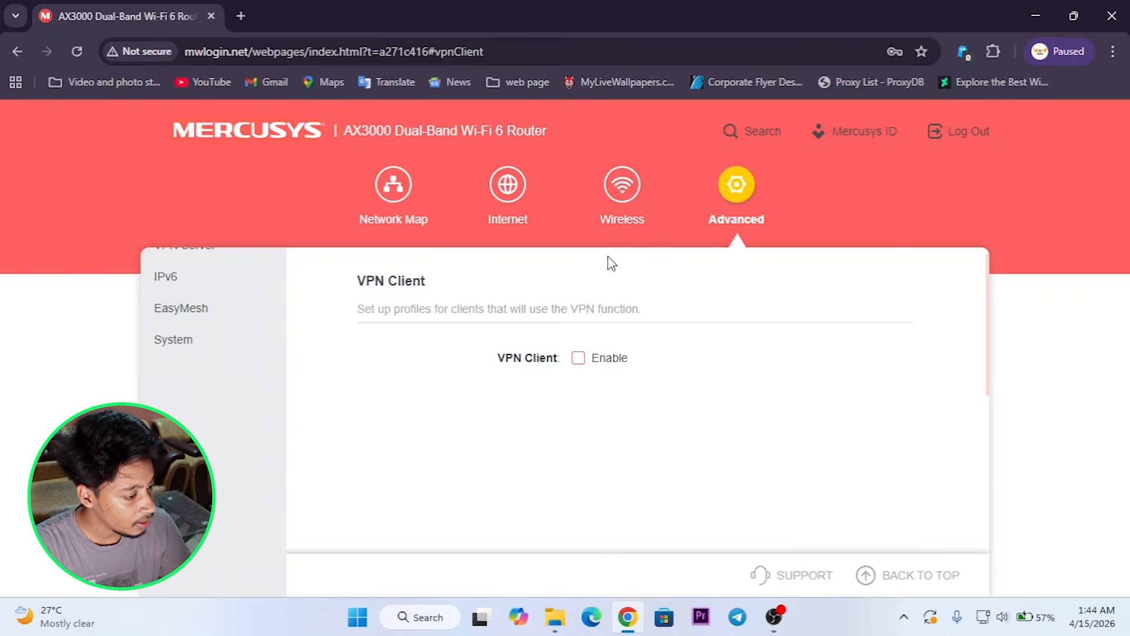
Add a parental control profile named asda with one device assigned
{"action": "left_click", "coordinate": [173, 340]}
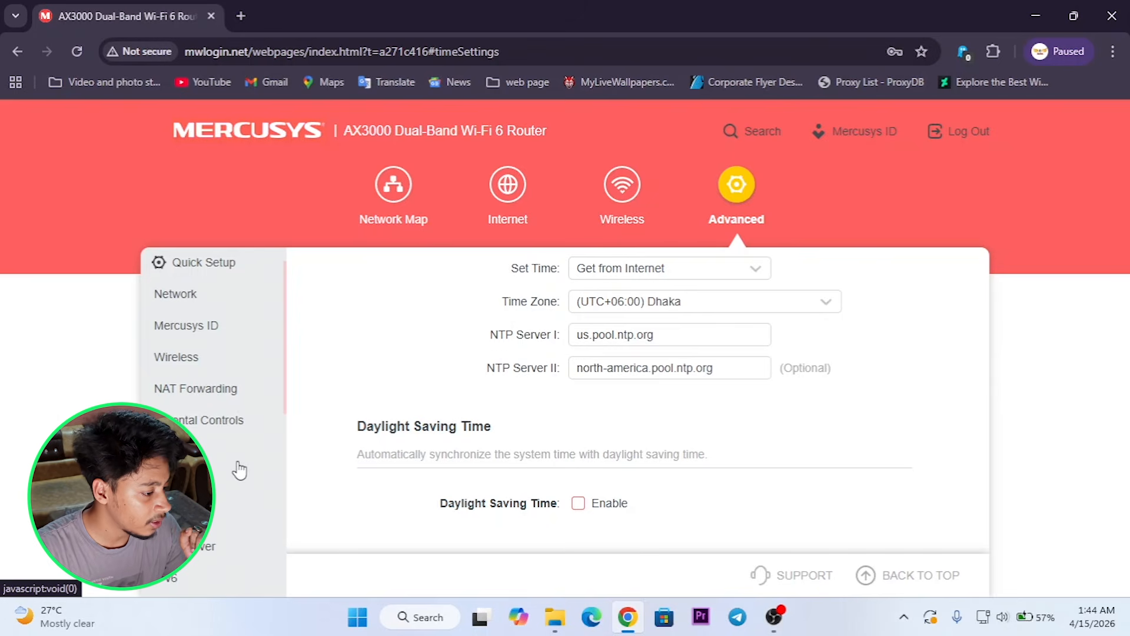
{"action": "left_click", "coordinate": [253, 436]}
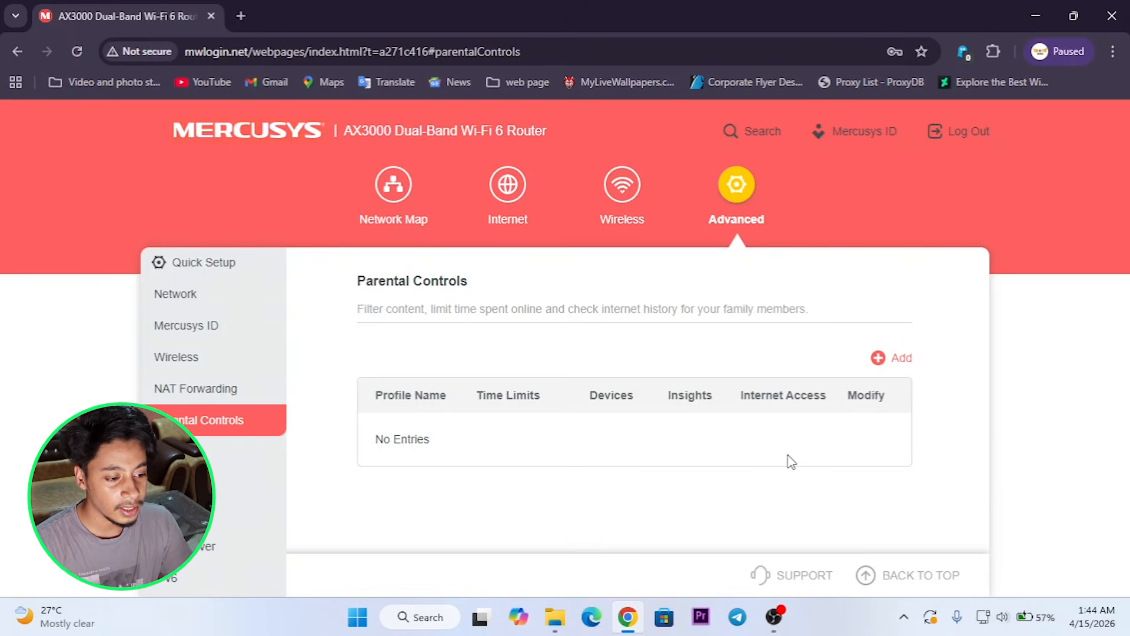
{"action": "left_click", "coordinate": [899, 359]}
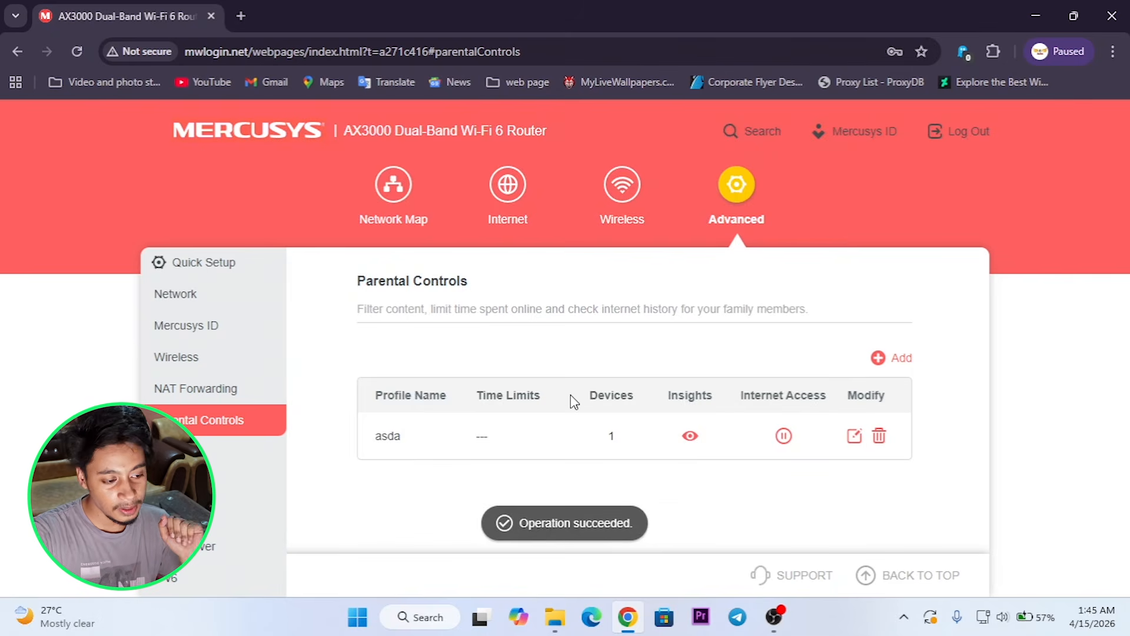
Review the asda entry in the parental controls list and delete that profile
{"action": "left_click_drag", "start_coordinate": [429, 462], "coordinate": [373, 434]}
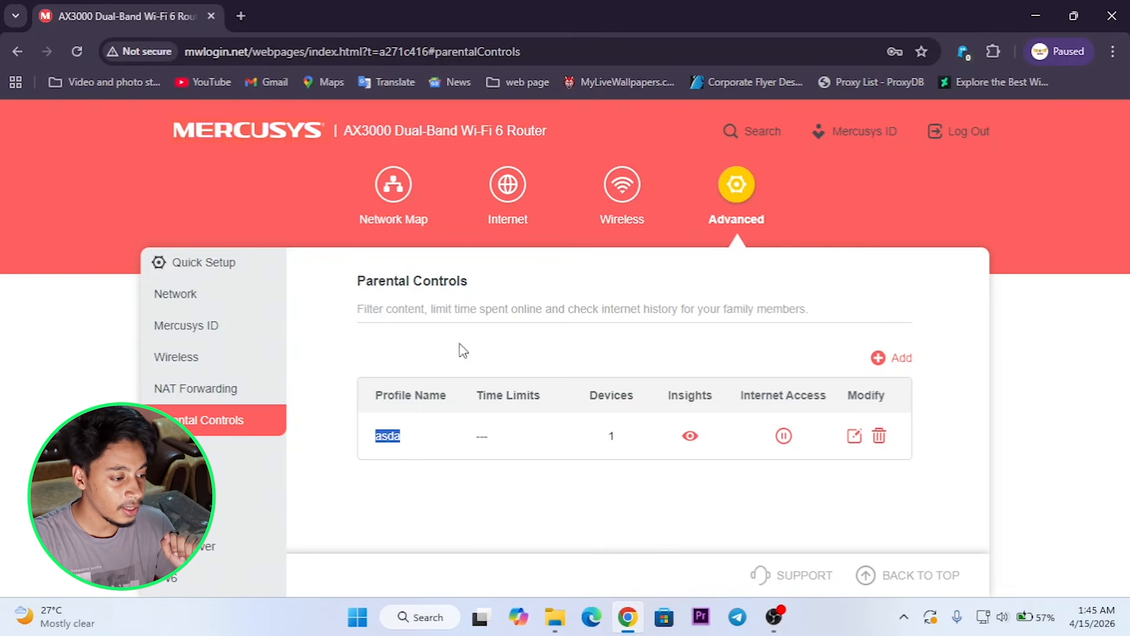
{"action": "left_click_drag", "start_coordinate": [360, 283], "coordinate": [515, 285]}
{"action": "left_click", "coordinate": [476, 474]}
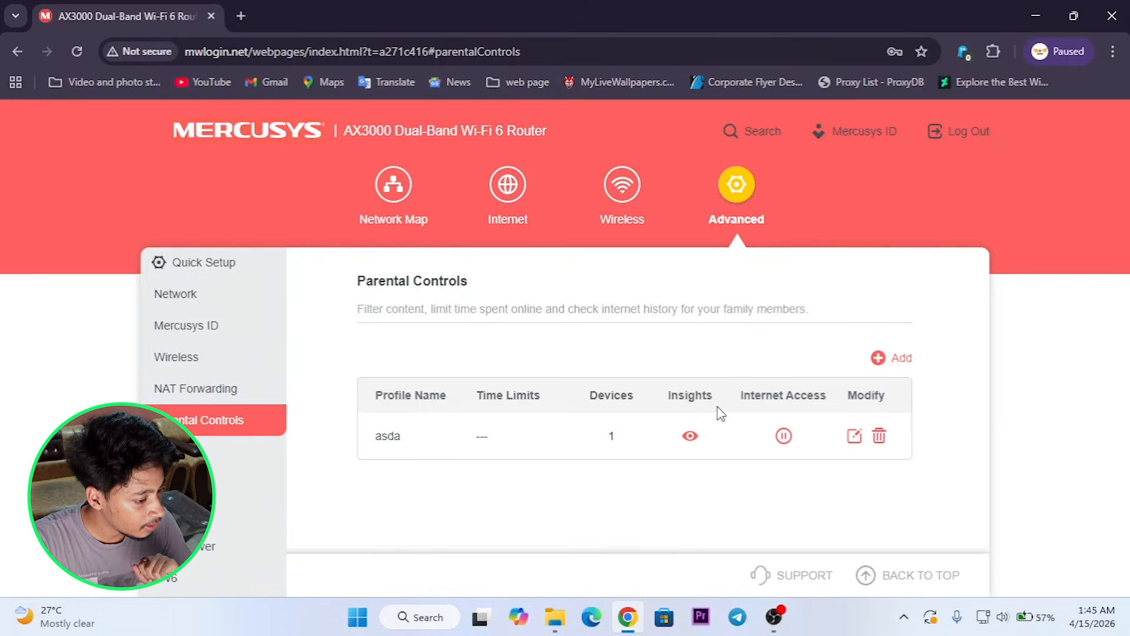
{"action": "left_click", "coordinate": [879, 435]}
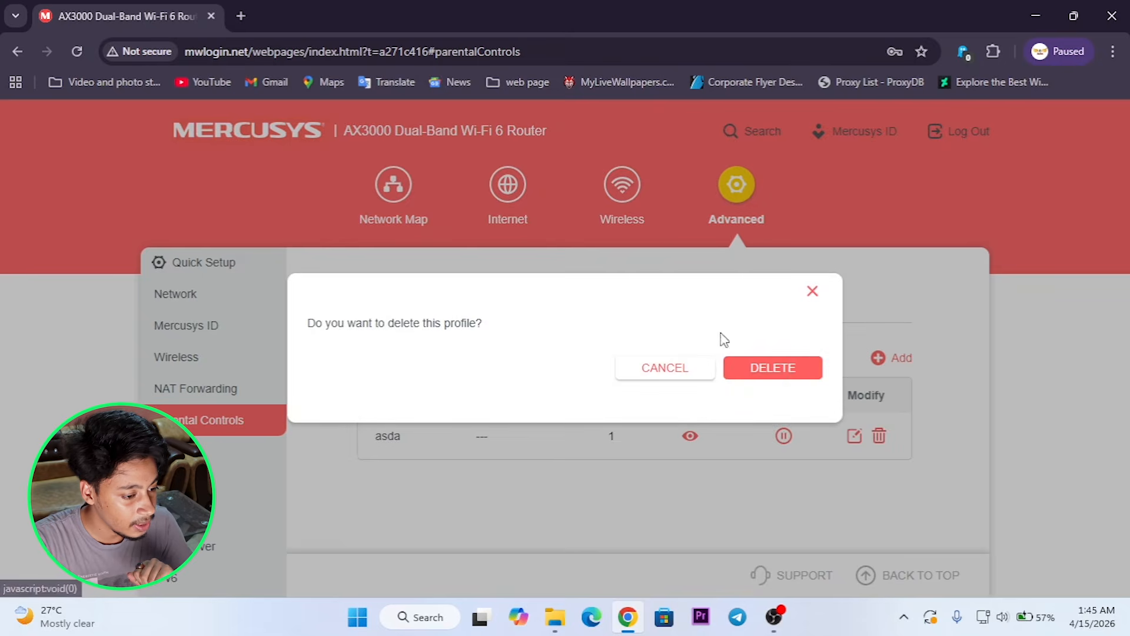
{"action": "left_click", "coordinate": [813, 369]}
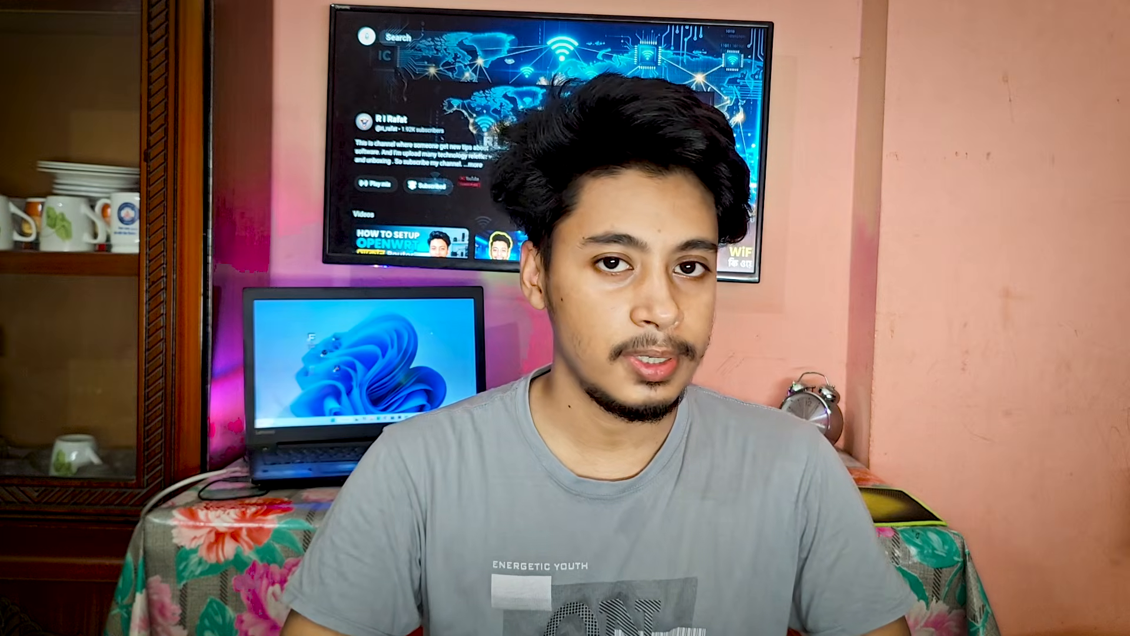